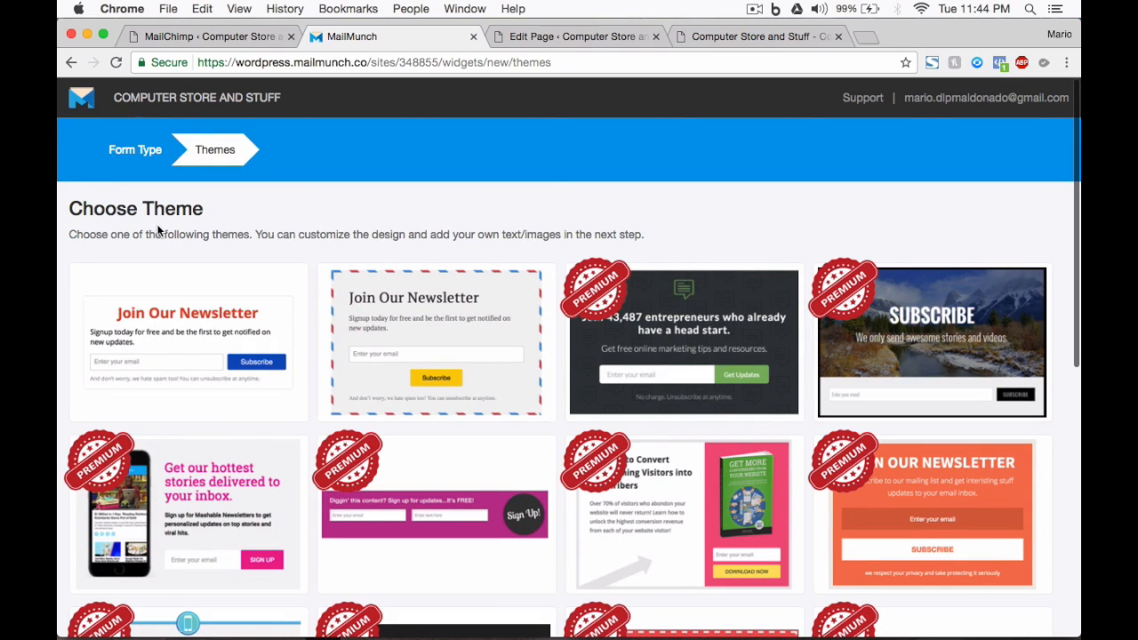
Step: Create a Simple-theme form titled 'Sample List 2' that collects subscribers into Sample List
{"action": "mouse_move", "coordinate": [225, 359]}
{"action": "mouse_move", "coordinate": [444, 363]}
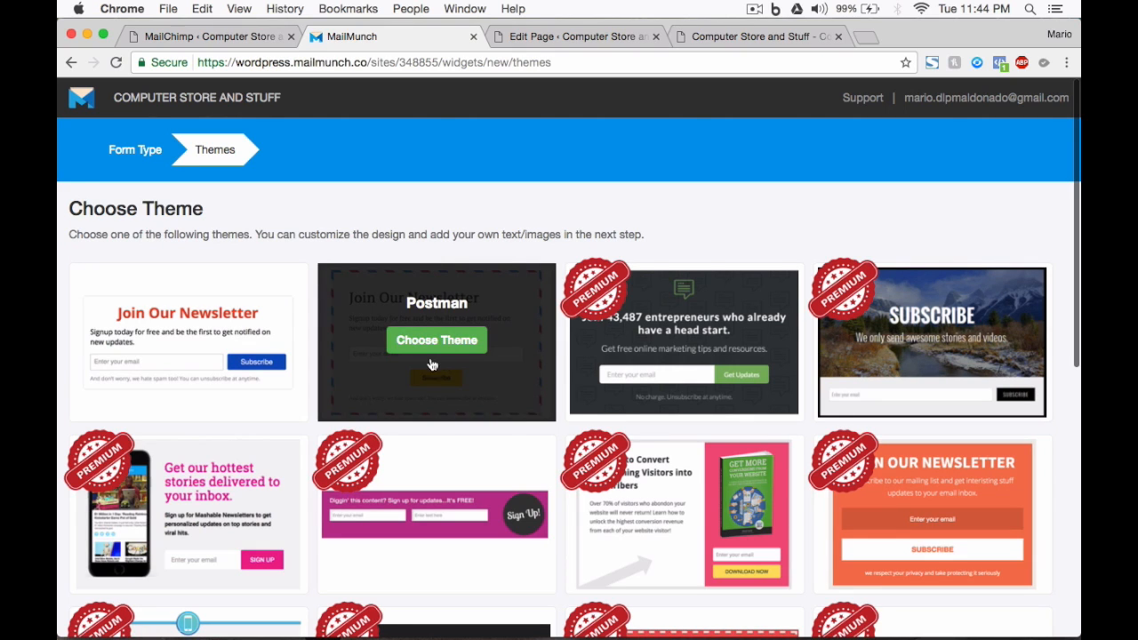
{"action": "mouse_move", "coordinate": [175, 361]}
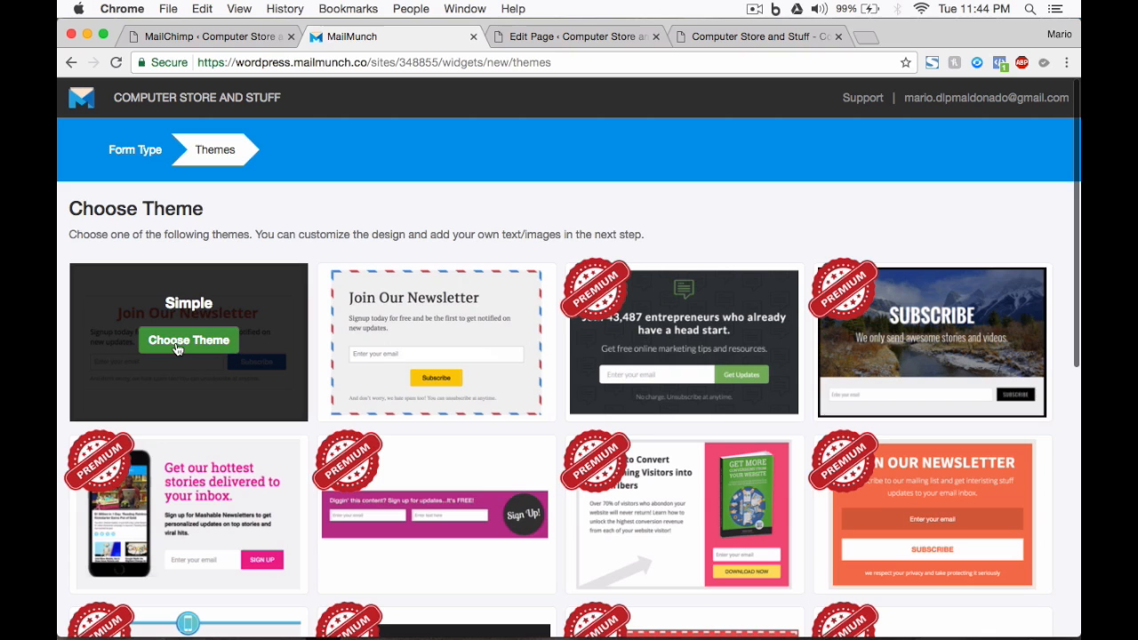
{"action": "left_click", "coordinate": [177, 345]}
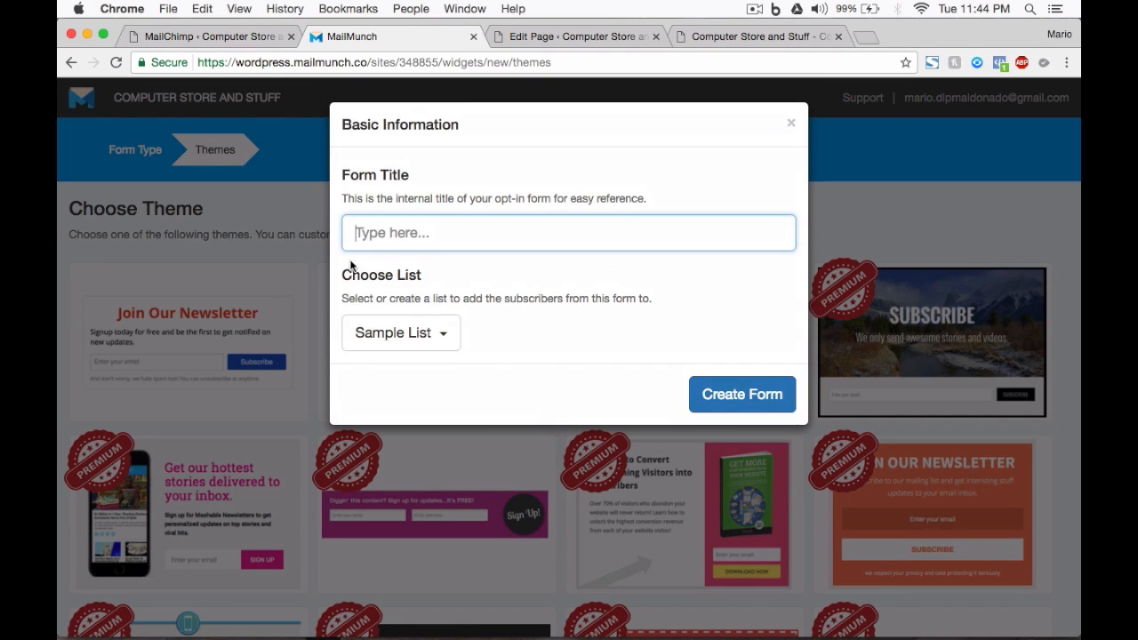
{"action": "left_click", "coordinate": [414, 334]}
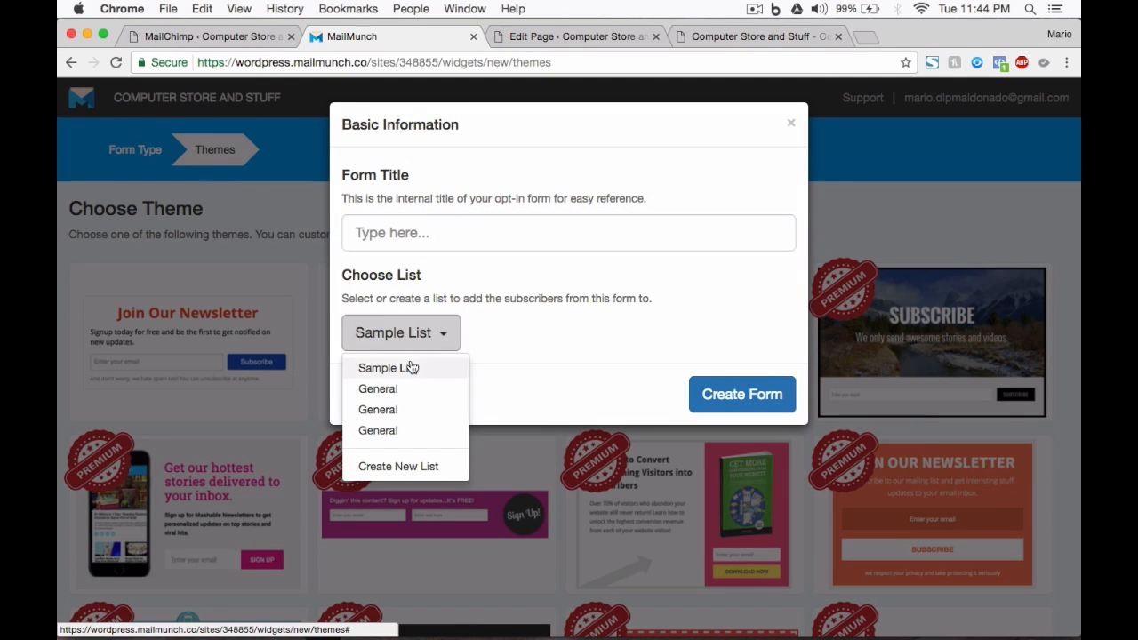
{"action": "left_click", "coordinate": [411, 369]}
{"action": "left_click", "coordinate": [419, 231]}
{"action": "type", "text": "Sam"}
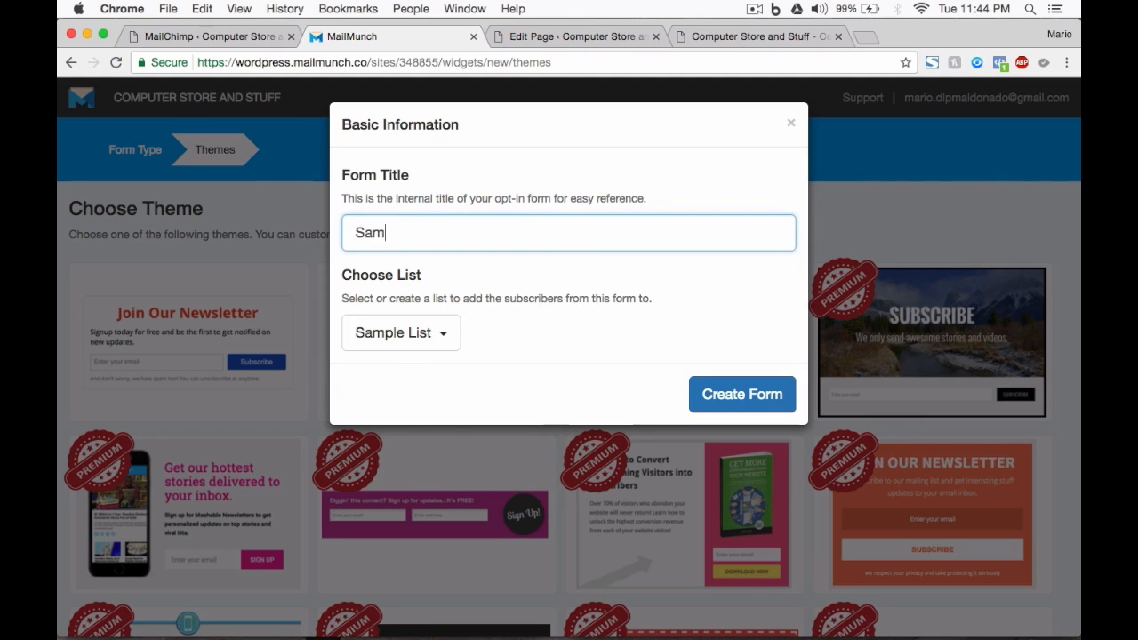
{"action": "type", "text": "ple List 2"}
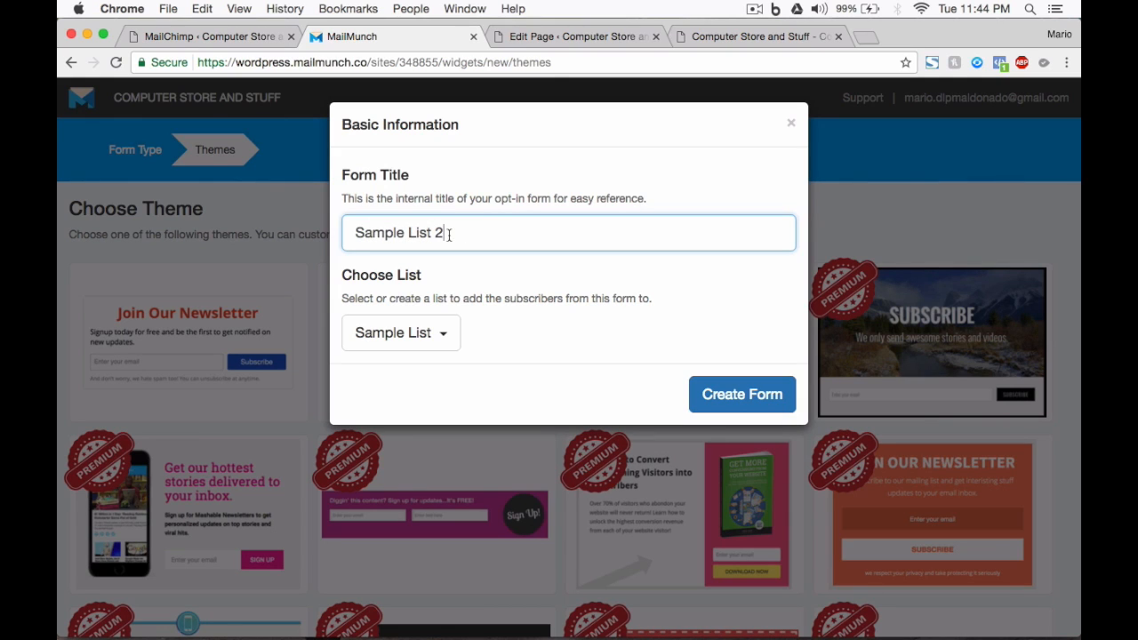
{"action": "left_click", "coordinate": [709, 400]}
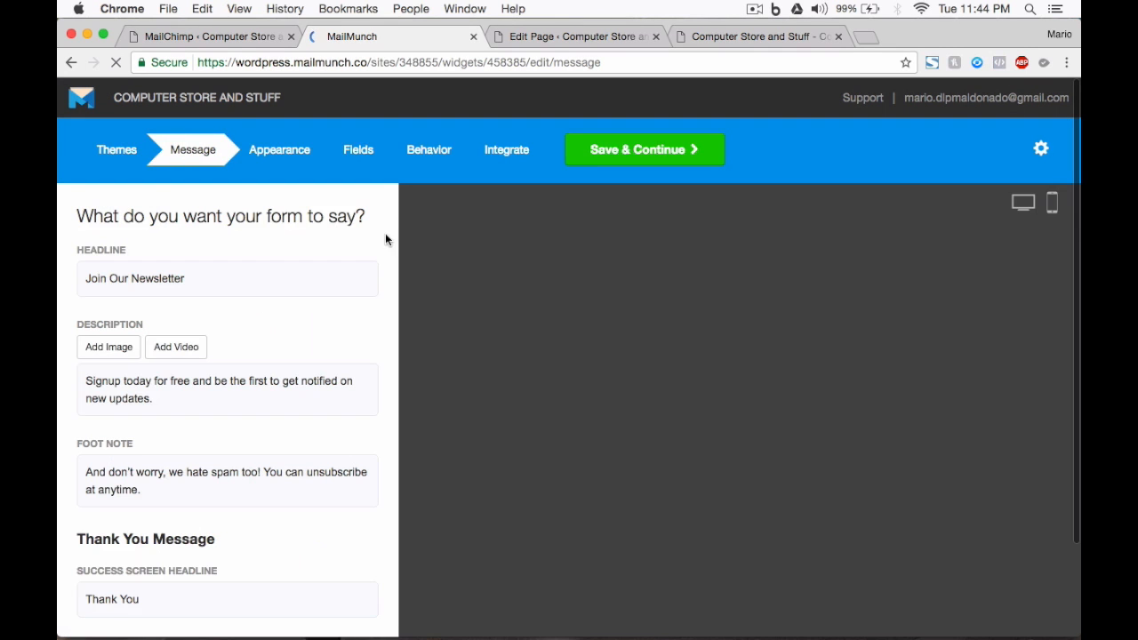
Step: Change the headline to 'Get 20% Discount in your First Purchase' and rewrite the description
{"action": "left_click", "coordinate": [194, 281]}
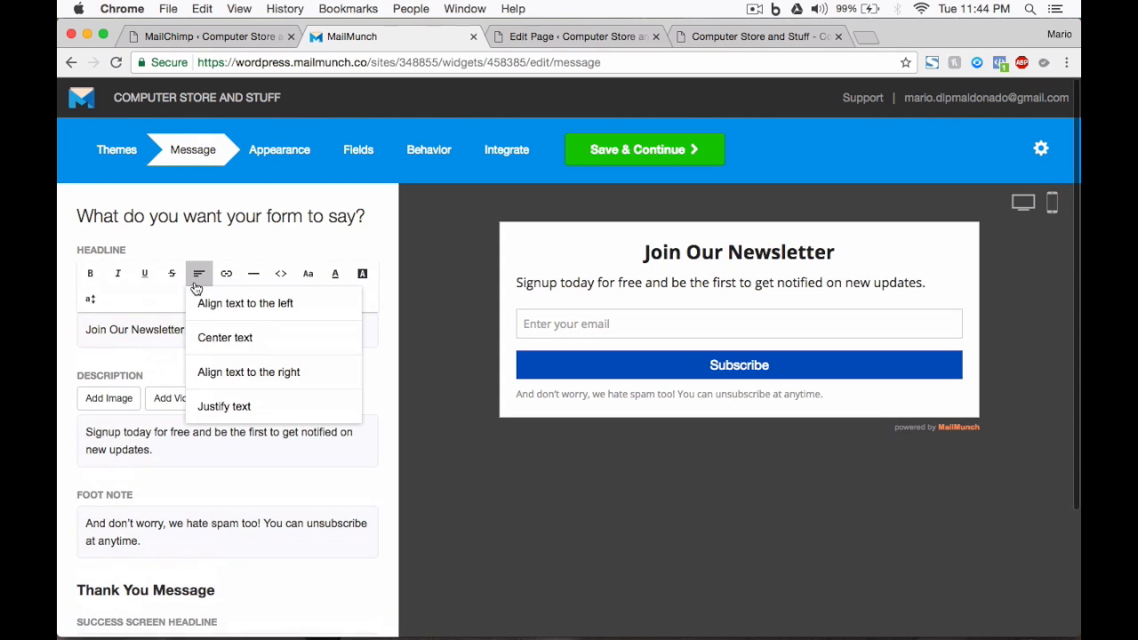
{"action": "left_click", "coordinate": [198, 276]}
{"action": "triple_click", "coordinate": [175, 333]}
{"action": "scroll", "coordinate": [175, 336], "scroll_direction": "down", "scroll_amount": 1}
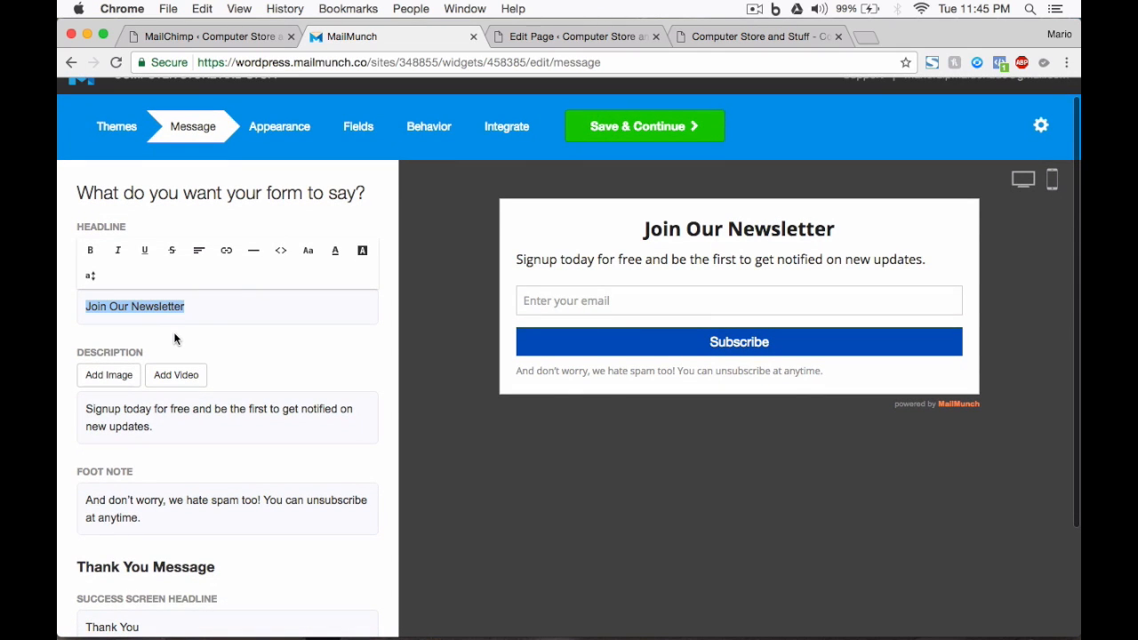
{"action": "type", "text": "Get 20% Disco"}
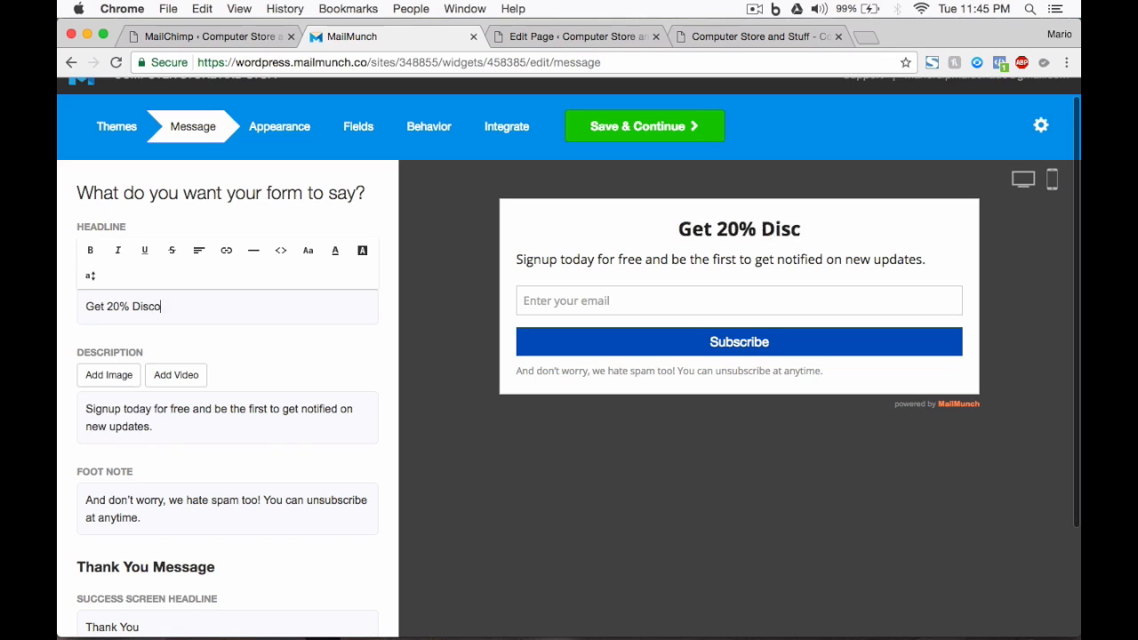
{"action": "type", "text": "unt in your First Purchase"}
{"action": "left_click", "coordinate": [198, 418]}
{"action": "triple_click", "coordinate": [96, 459]}
{"action": "type", "text": "If you signup"}
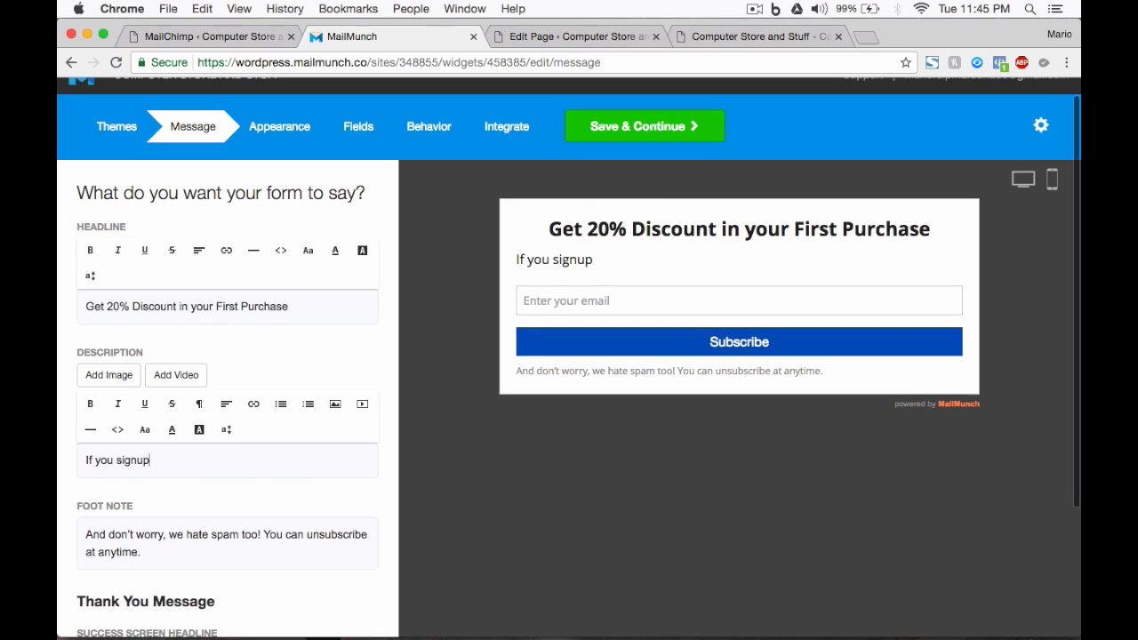
{"action": "type", "text": " today you will get a 20% discount in your first"}
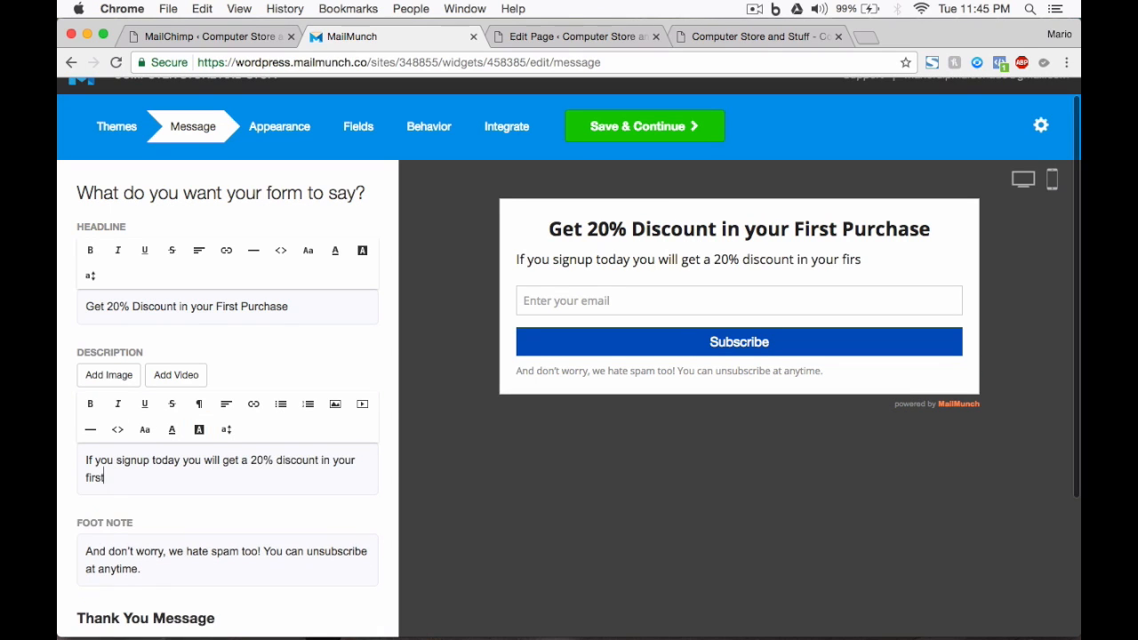
{"action": "type", "text": " purchase for our available products."}
{"action": "scroll", "coordinate": [175, 502], "scroll_direction": "down", "scroll_amount": 2}
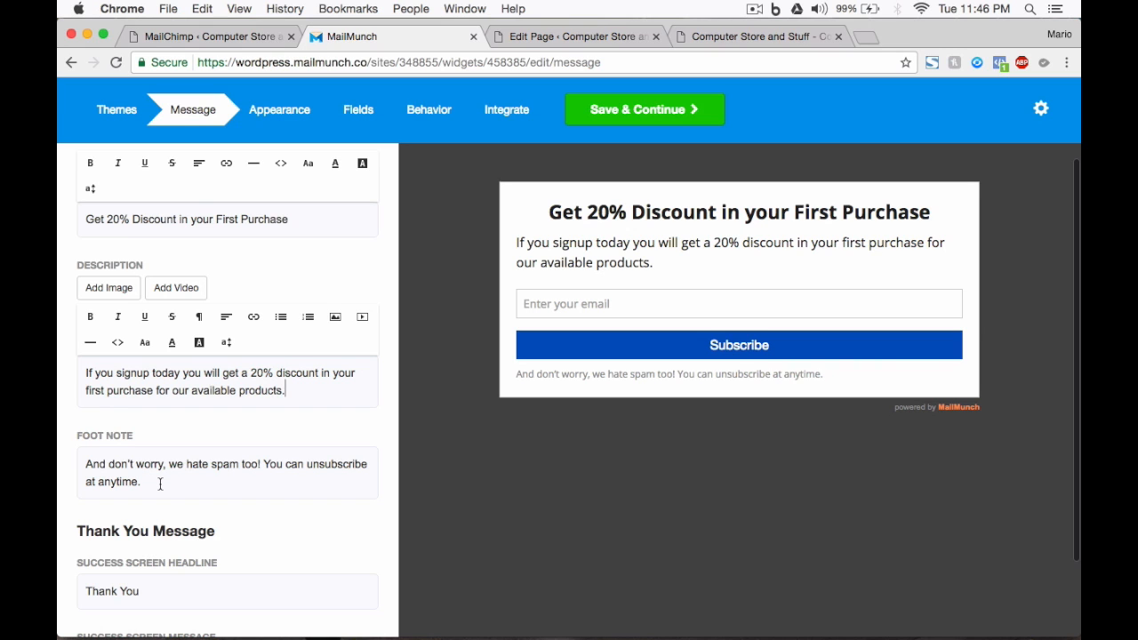
Step: Set the success headline to 'Thanks! You are great!' with a coupon-by-email message
{"action": "left_click", "coordinate": [132, 483]}
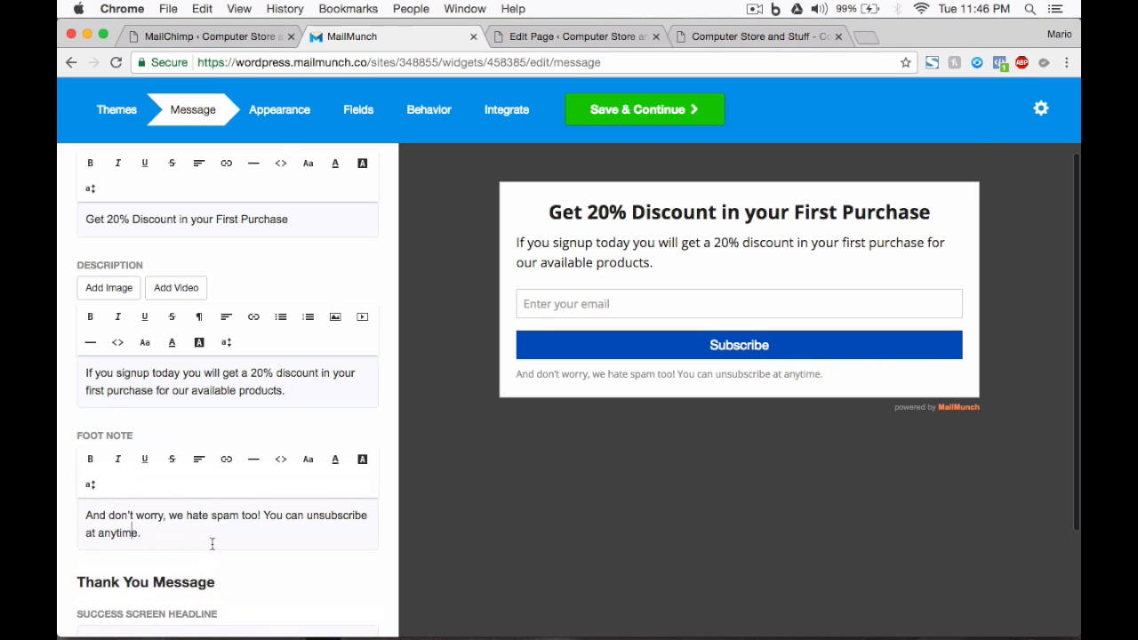
{"action": "scroll", "coordinate": [213, 542], "scroll_direction": "down", "scroll_amount": 2}
{"action": "scroll", "coordinate": [216, 545], "scroll_direction": "down", "scroll_amount": 3}
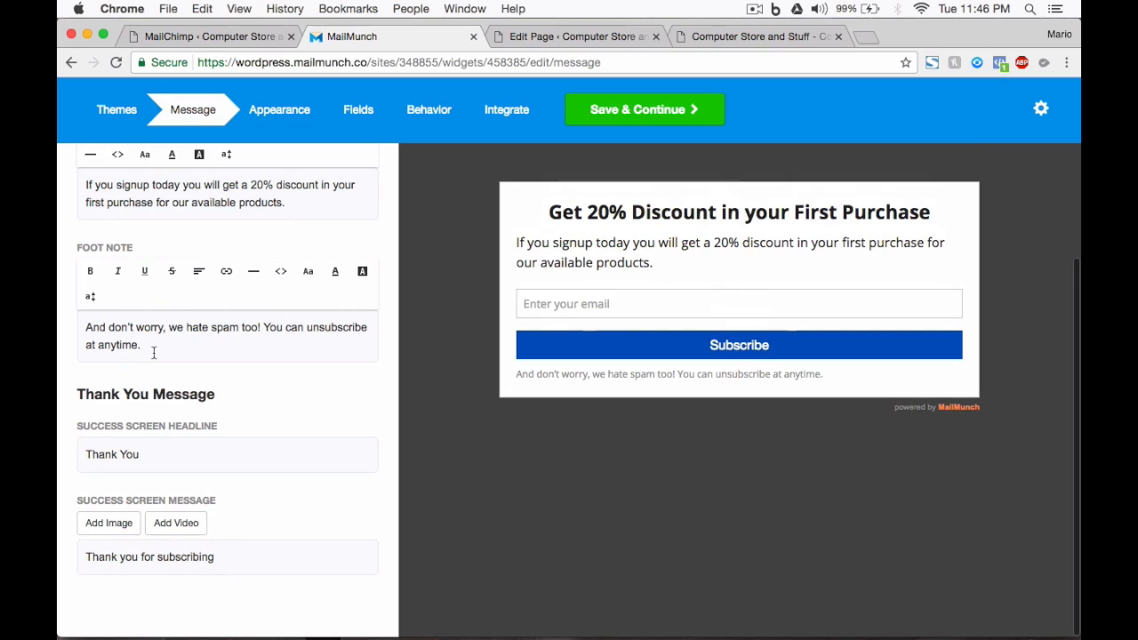
{"action": "left_click_drag", "start_coordinate": [156, 352], "coordinate": [79, 334]}
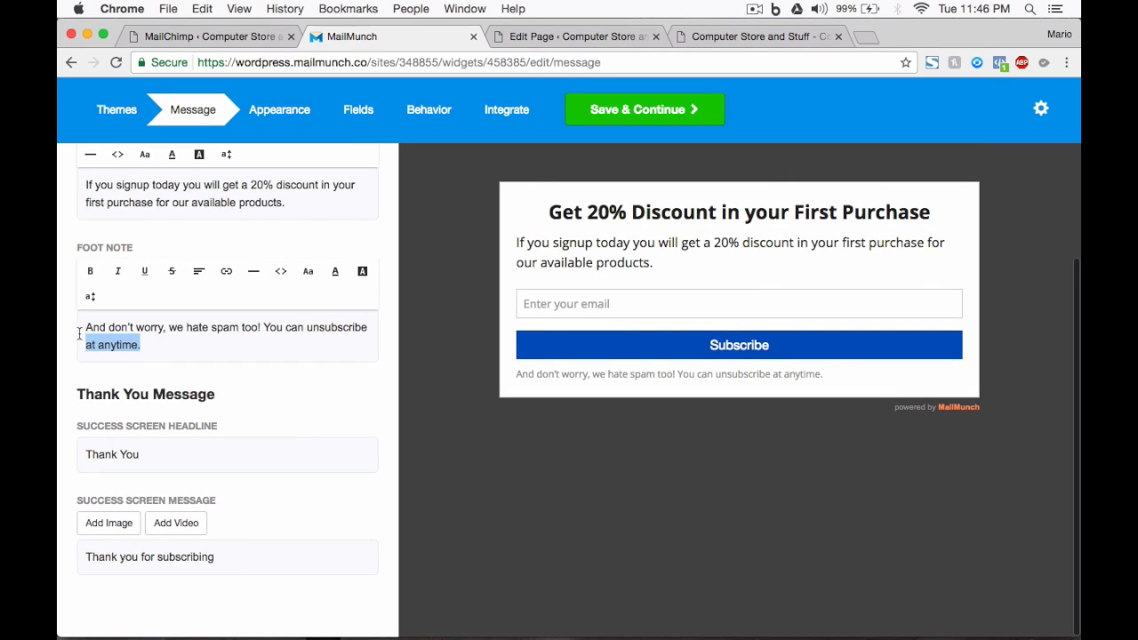
{"action": "left_click", "coordinate": [153, 336]}
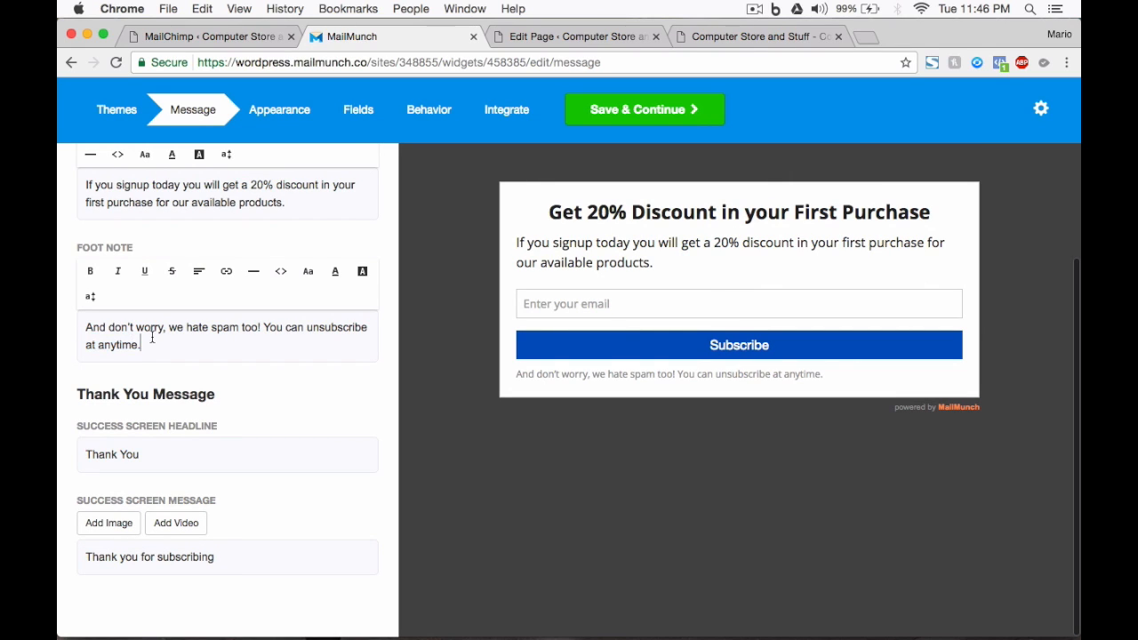
{"action": "left_click", "coordinate": [152, 473]}
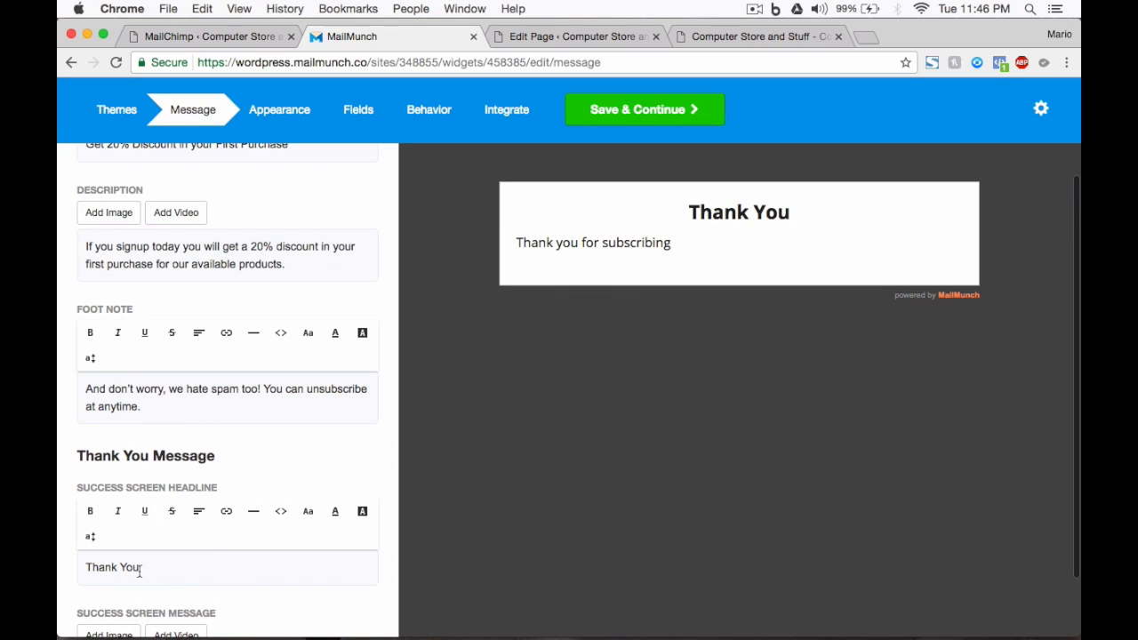
{"action": "left_click_drag", "start_coordinate": [139, 571], "coordinate": [85, 569]}
{"action": "type", "text": "Thanks! You are great!"}
{"action": "scroll", "coordinate": [183, 533], "scroll_direction": "down", "scroll_amount": 3}
{"action": "triple_click", "coordinate": [183, 591]}
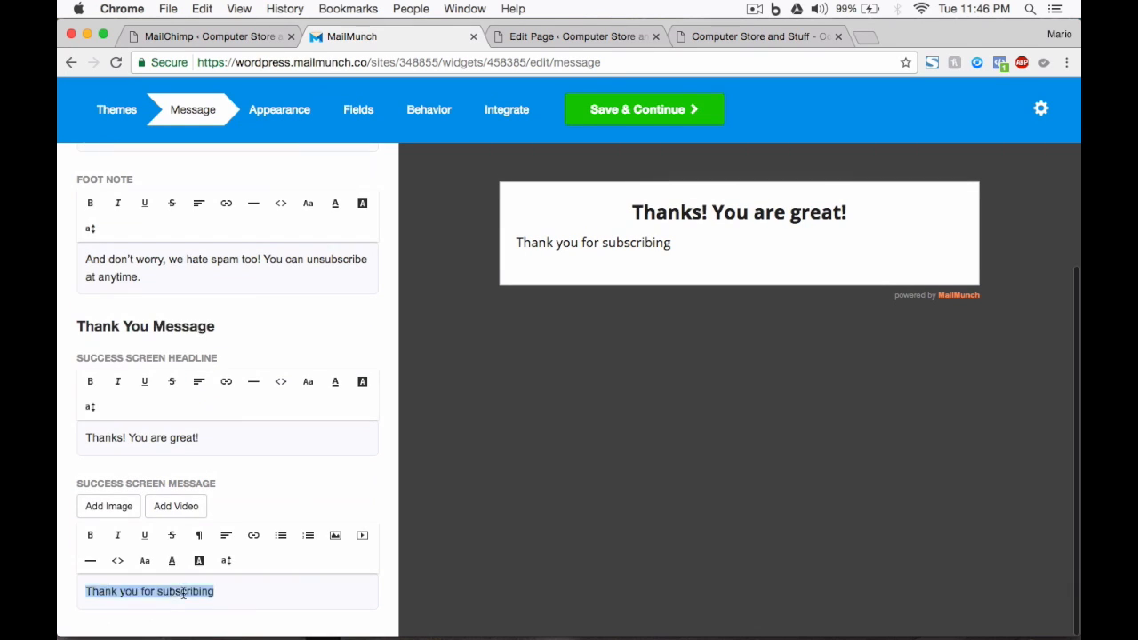
{"action": "type", "text": "I will be sending you this coupon to your email. If you do not see it, check your spam folder!"}
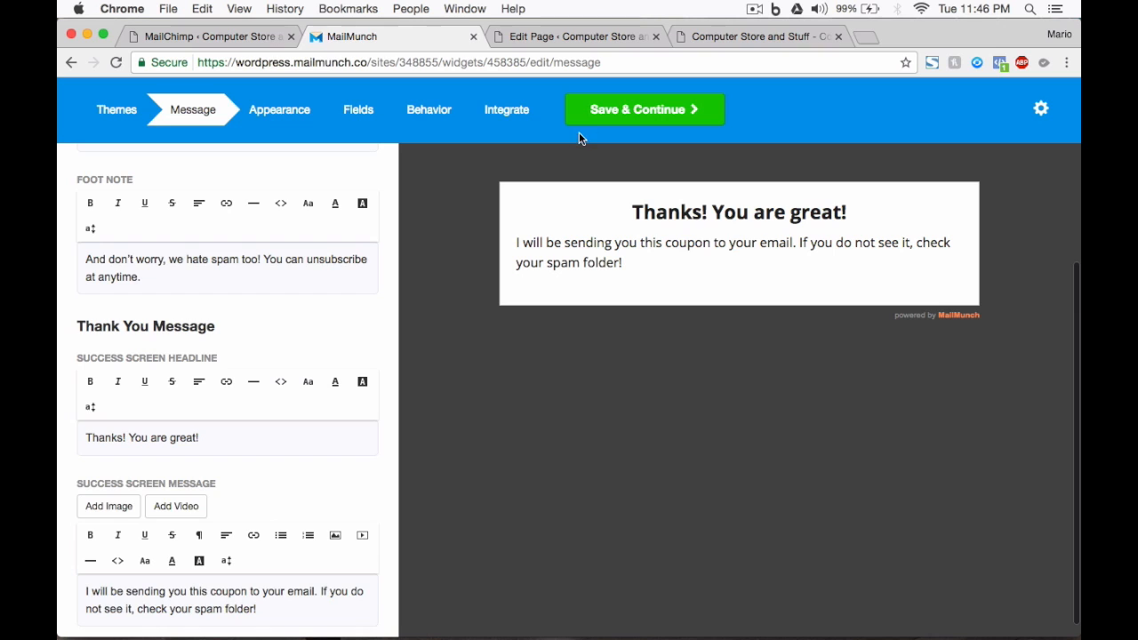
Step: Make the submit button background green
{"action": "left_click", "coordinate": [597, 113]}
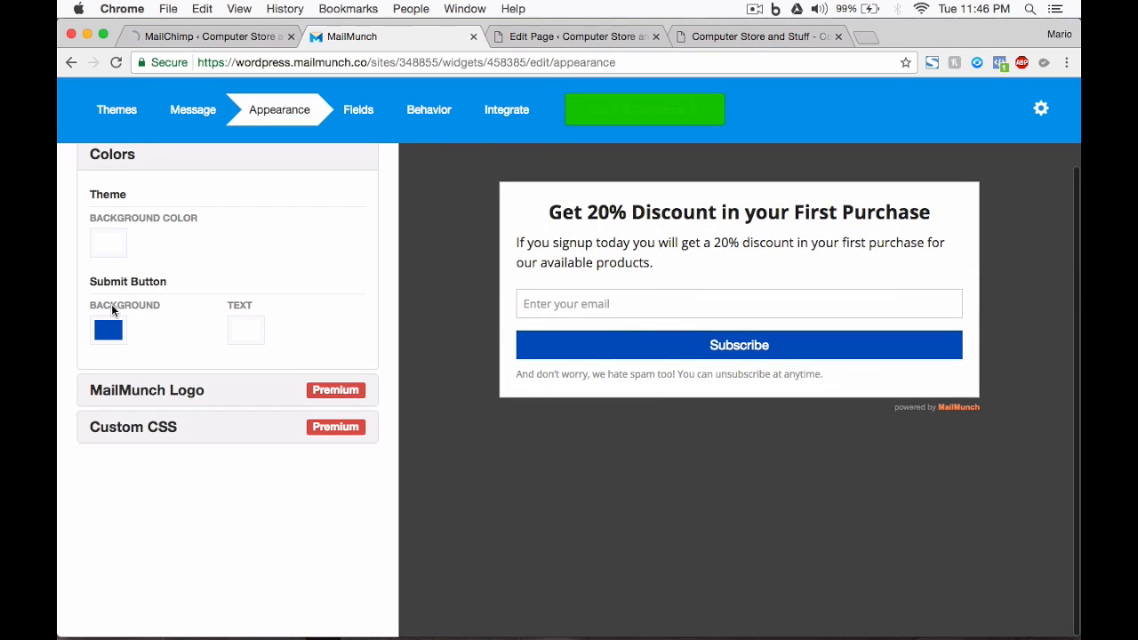
{"action": "left_click", "coordinate": [110, 329]}
{"action": "left_click_drag", "start_coordinate": [165, 254], "coordinate": [139, 253]}
{"action": "left_click", "coordinate": [601, 108]}
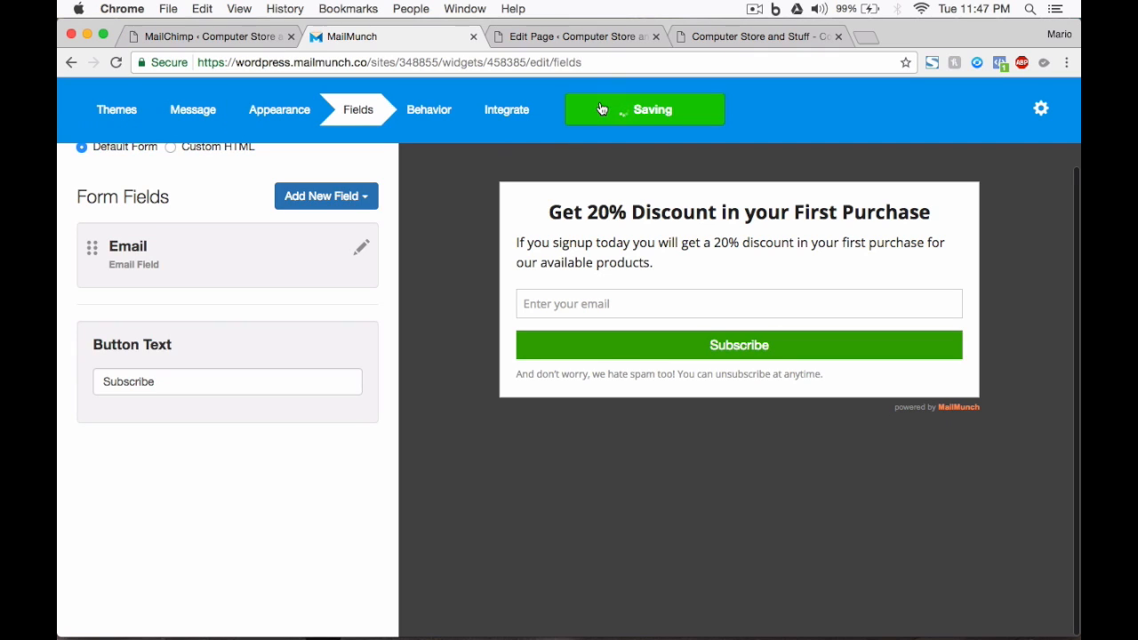
Step: Add First Name and phone number fields, placing First Name above Email
{"action": "left_click", "coordinate": [313, 204]}
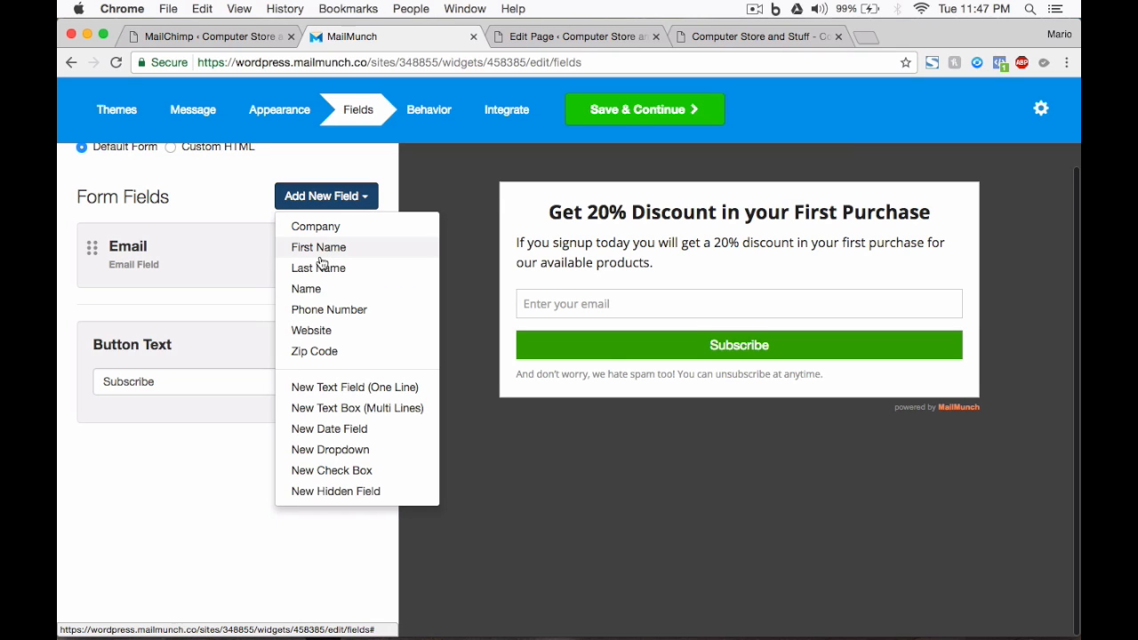
{"action": "left_click", "coordinate": [318, 248]}
{"action": "left_click", "coordinate": [326, 196]}
{"action": "left_click", "coordinate": [328, 309]}
{"action": "left_click_drag", "start_coordinate": [92, 322], "coordinate": [94, 265]}
{"action": "left_click", "coordinate": [292, 297]}
{"action": "type", "text": "(NO last names)Example: John"}
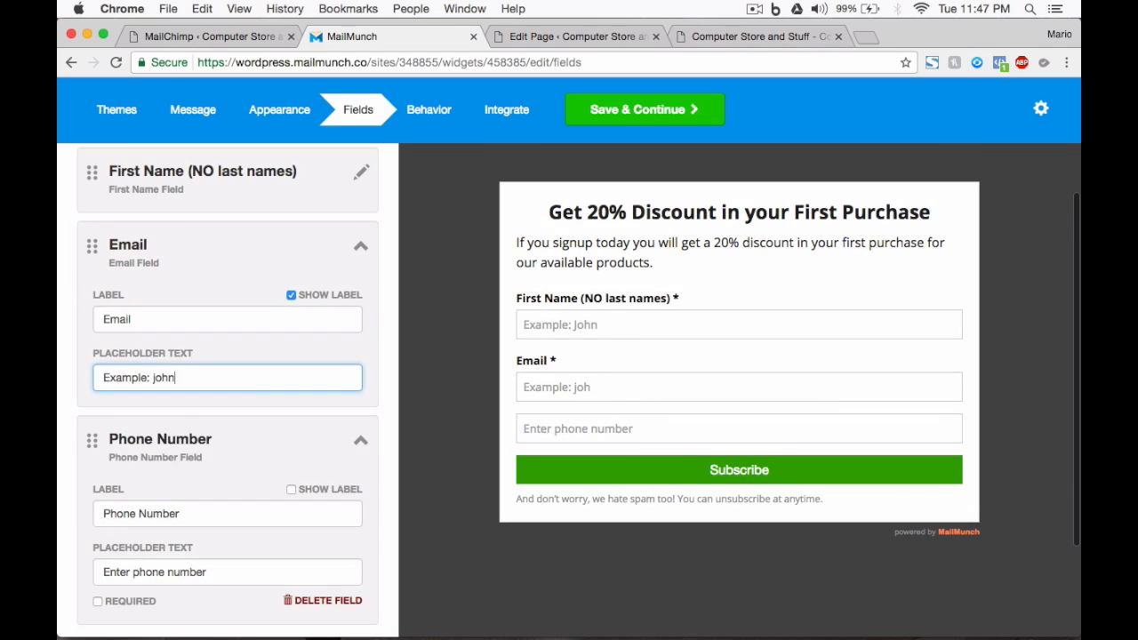
{"action": "type", "text": "Whatsapp"}
{"action": "key", "text": "Tab"}
{"action": "type", "text": "Example: 66 55 66 77 88"}
Step: Set the button text to 'I Want My Discount!'
{"action": "scroll", "coordinate": [227, 498], "scroll_direction": "down", "scroll_amount": 1}
{"action": "double_click", "coordinate": [129, 585]}
{"action": "type", "text": "I Want My Discount!"}
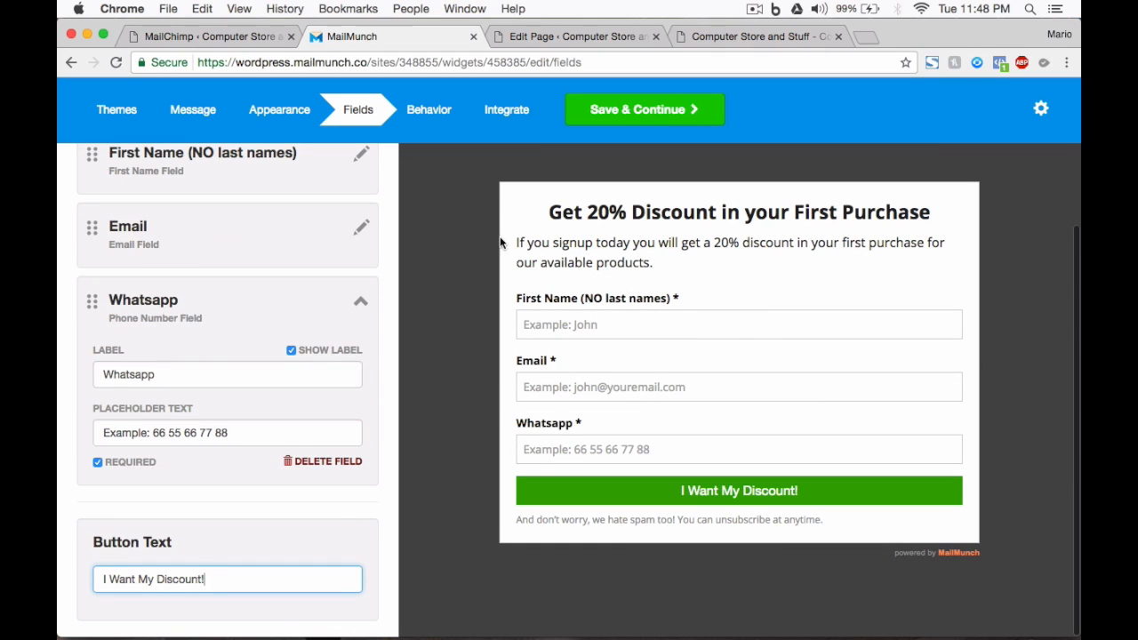
{"action": "scroll", "coordinate": [450, 307], "scroll_direction": "up", "scroll_amount": 5}
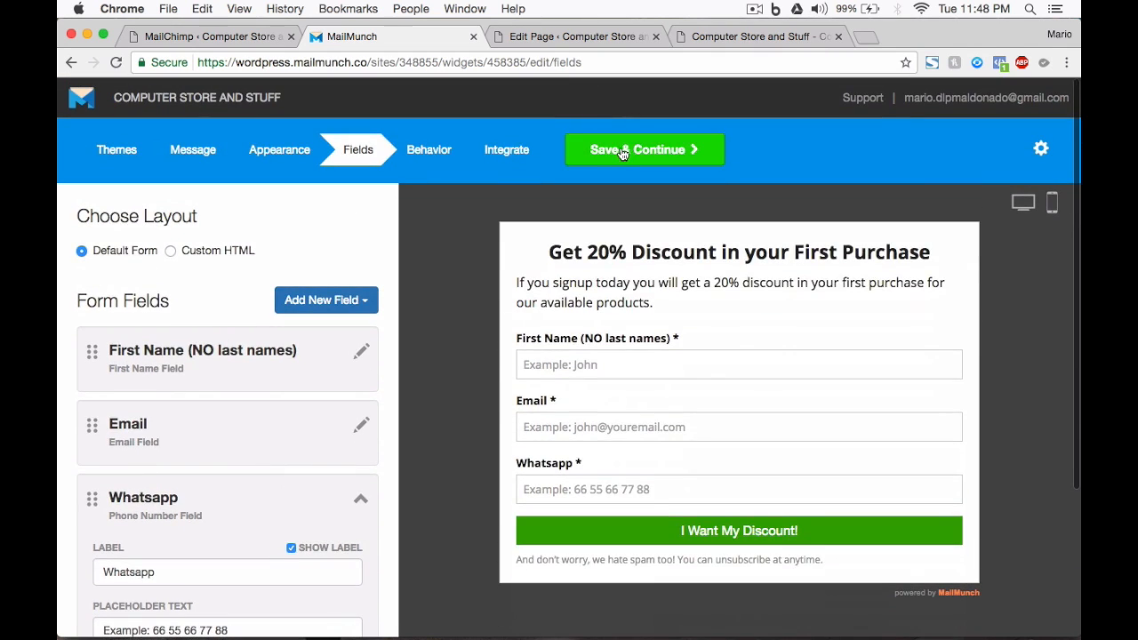
{"action": "left_click", "coordinate": [622, 151]}
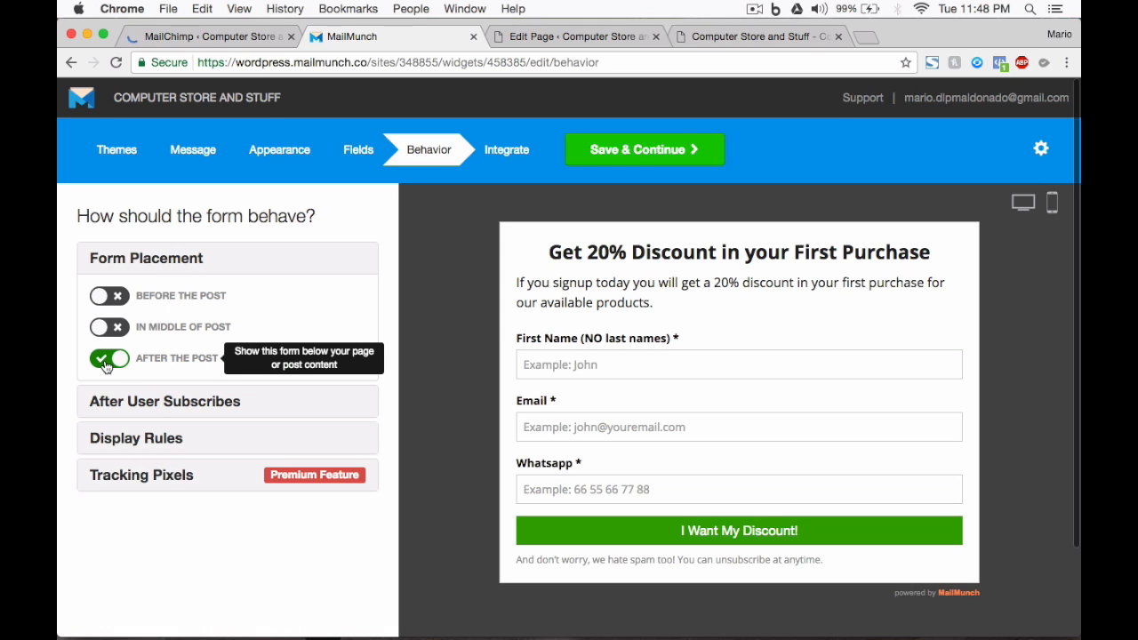
Step: Stop showing the form after post content
{"action": "left_click", "coordinate": [106, 362]}
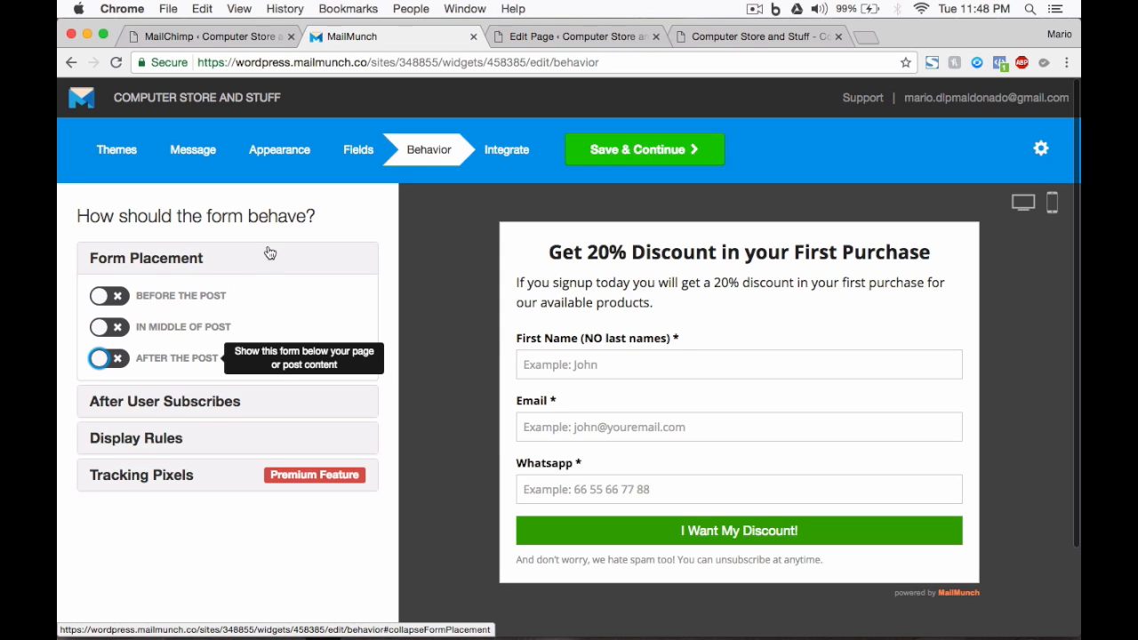
{"action": "left_click", "coordinate": [158, 401]}
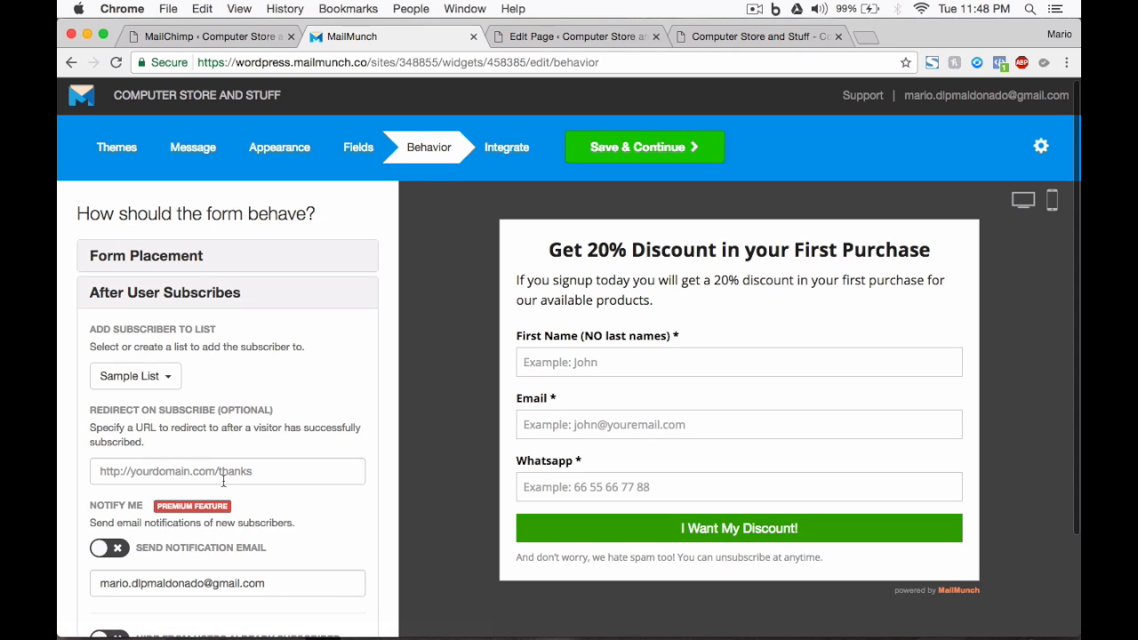
{"action": "left_click", "coordinate": [192, 296]}
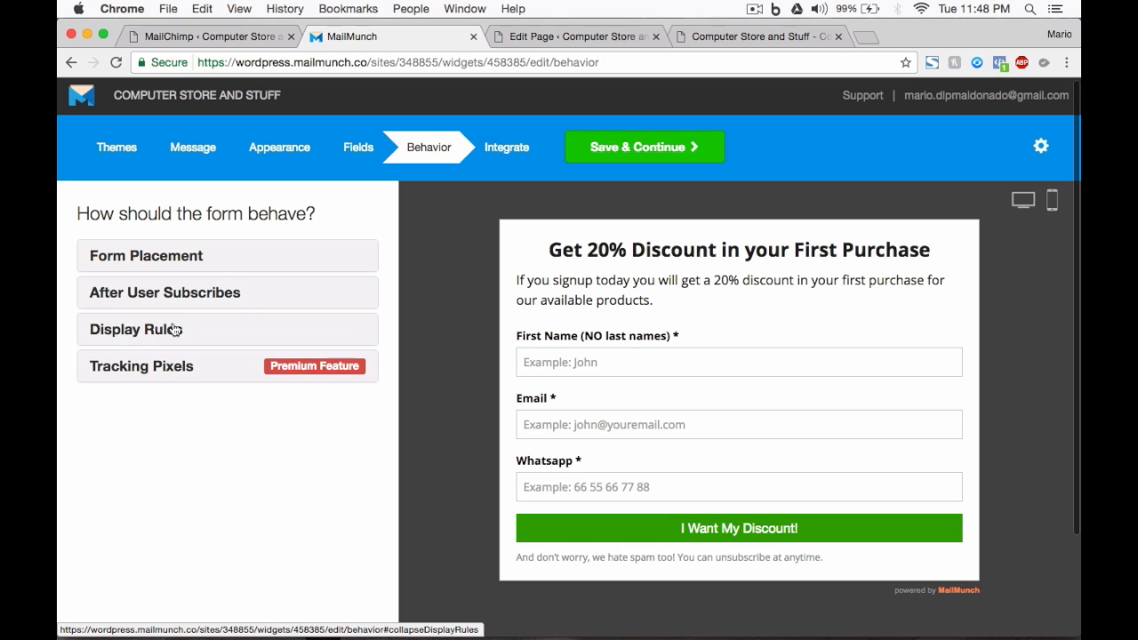
Step: Add a display rule showing the form only on the WordPress Home Page
{"action": "left_click", "coordinate": [175, 330]}
{"action": "scroll", "coordinate": [231, 389], "scroll_direction": "down", "scroll_amount": 2}
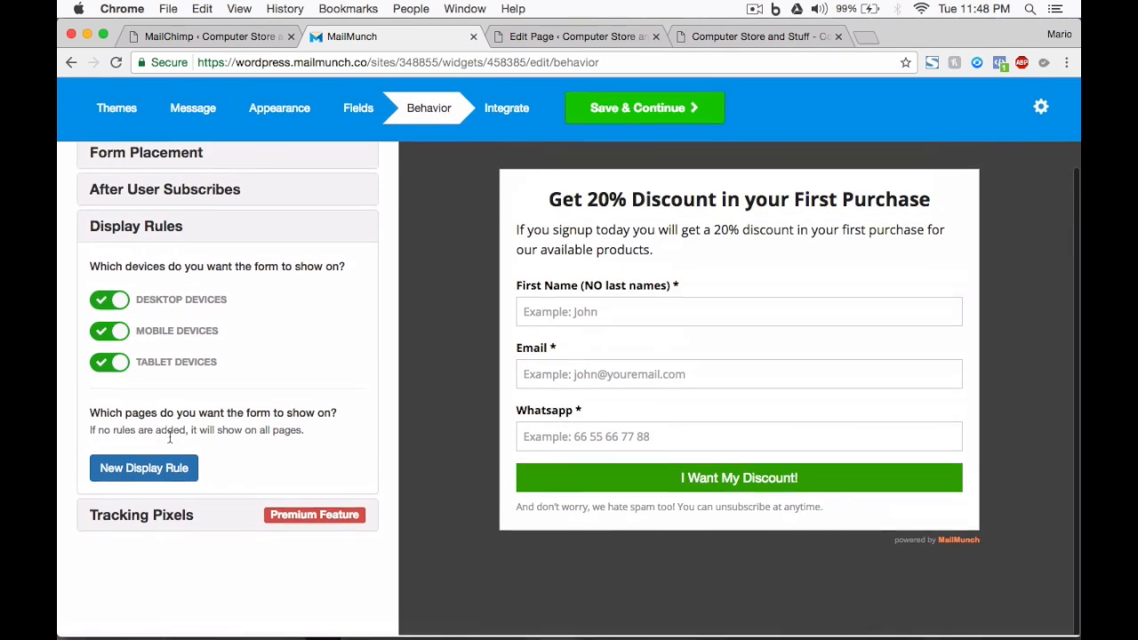
{"action": "left_click", "coordinate": [135, 475]}
{"action": "scroll", "coordinate": [257, 483], "scroll_direction": "down", "scroll_amount": 2}
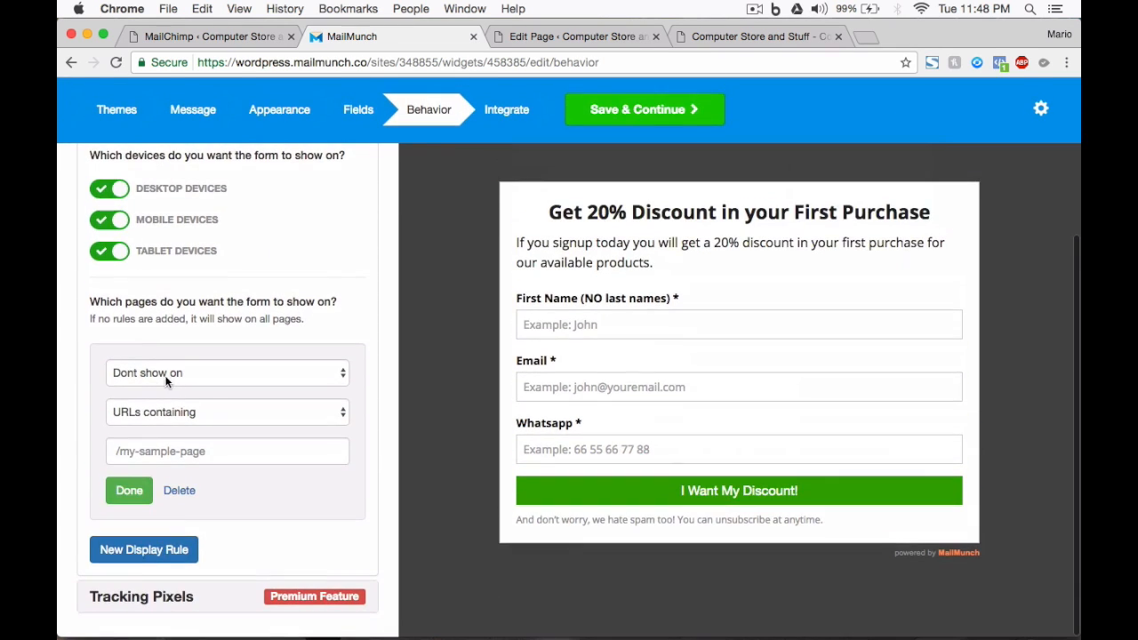
{"action": "left_click", "coordinate": [170, 375]}
{"action": "left_click", "coordinate": [163, 394]}
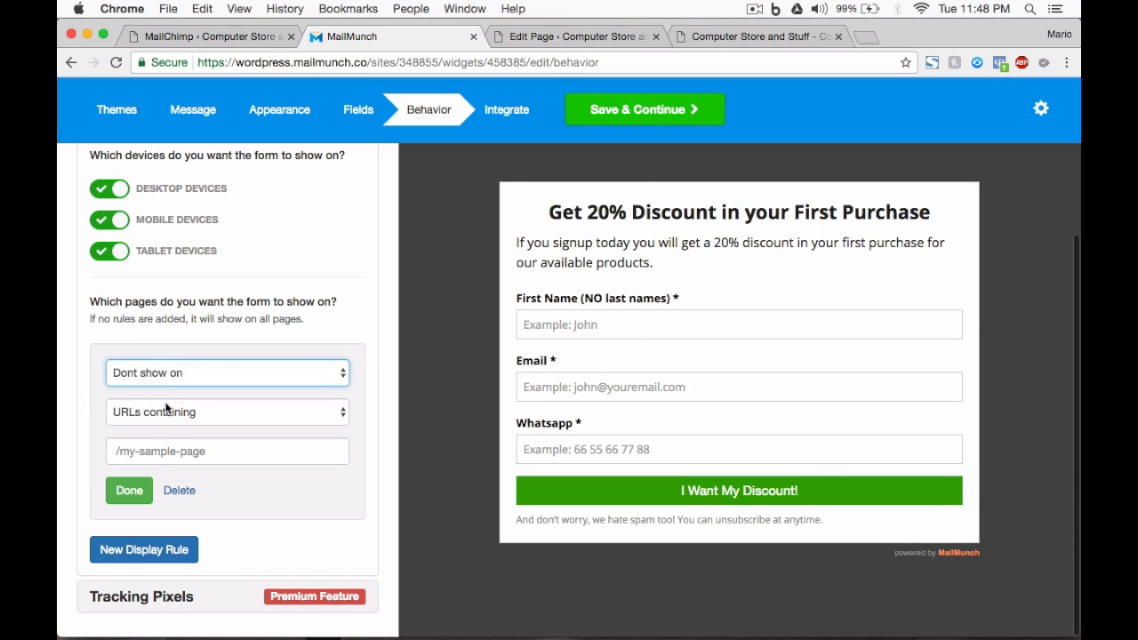
{"action": "left_click", "coordinate": [166, 415]}
{"action": "left_click", "coordinate": [144, 354]}
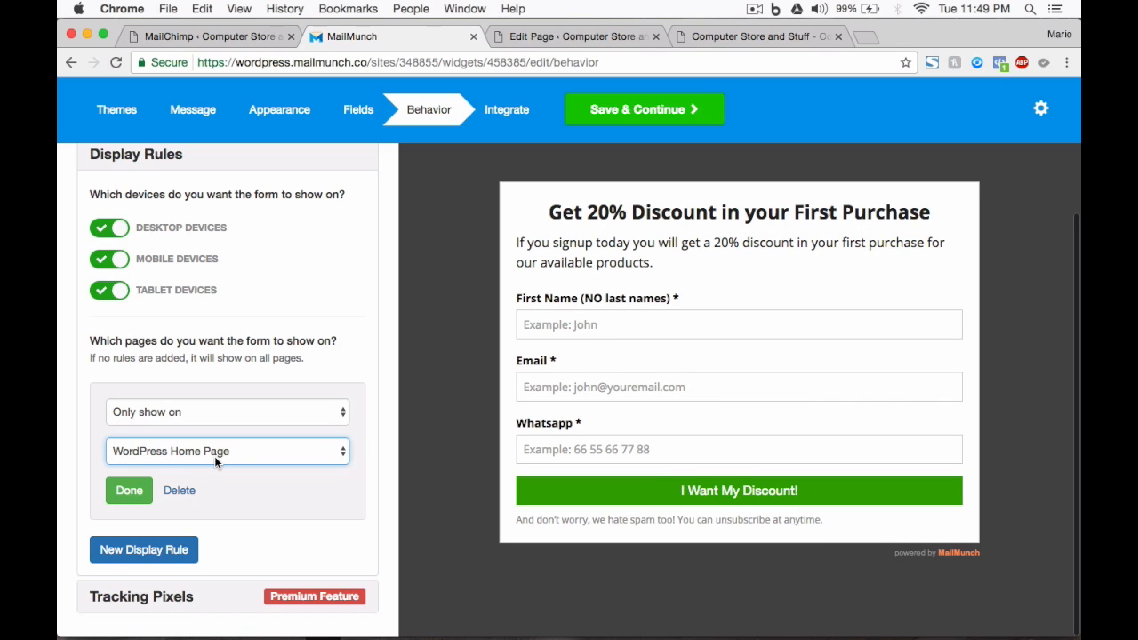
{"action": "left_click", "coordinate": [129, 490]}
{"action": "scroll", "coordinate": [462, 424], "scroll_direction": "up", "scroll_amount": 3}
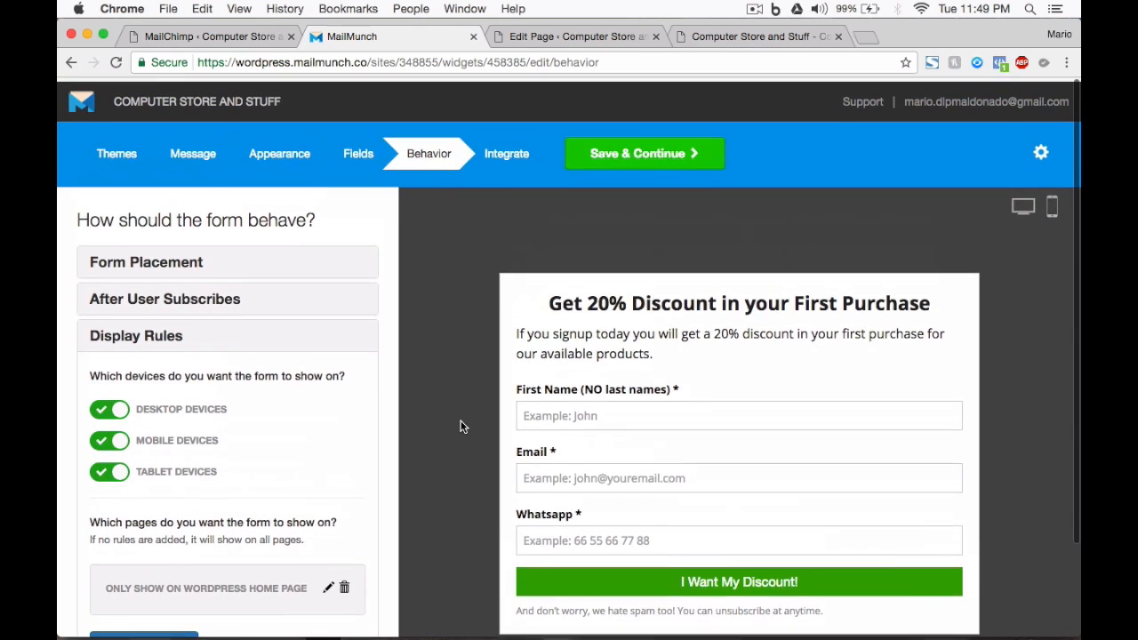
{"action": "left_click", "coordinate": [637, 162]}
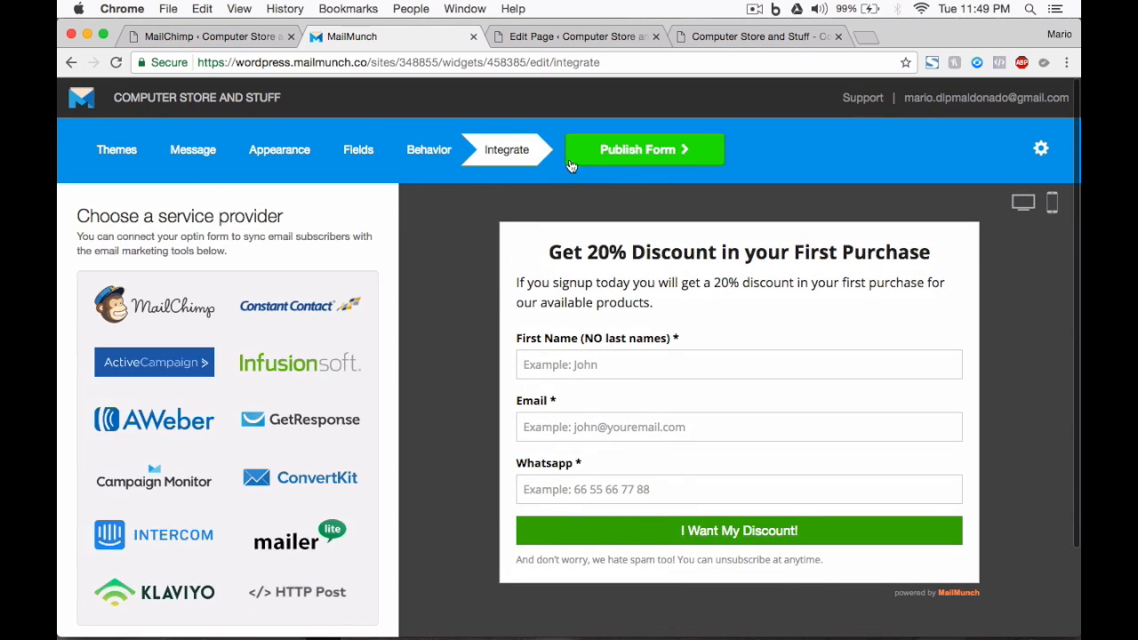
Step: Publish the form and copy its WordPress shortcode [mailmunch-form id="458385"]
{"action": "left_click", "coordinate": [594, 154]}
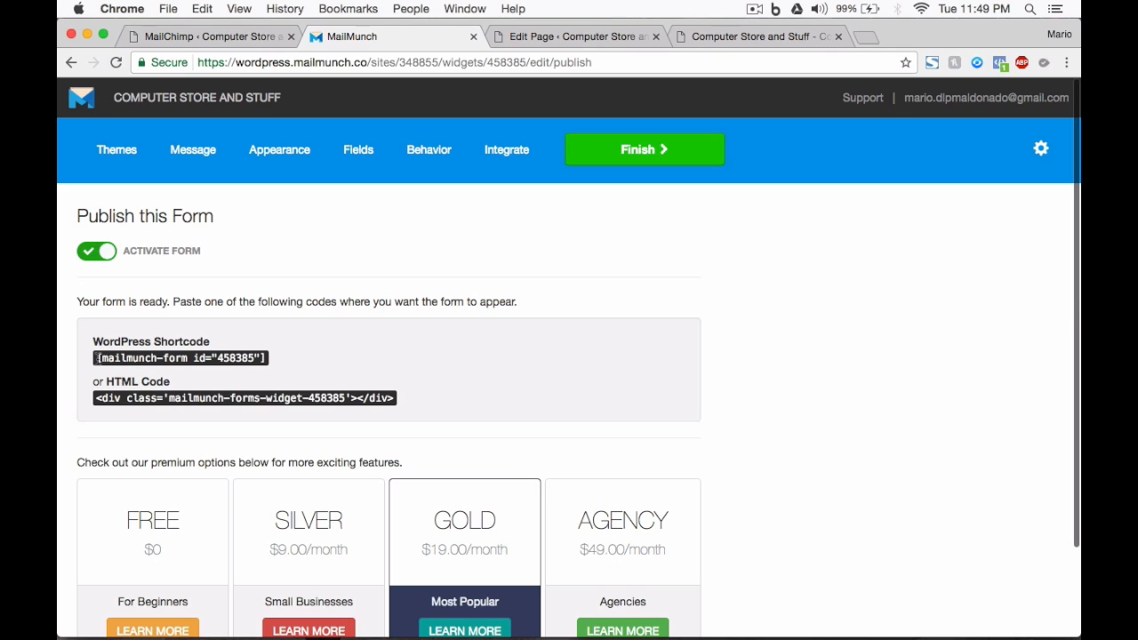
{"action": "left_click_drag", "start_coordinate": [96, 358], "coordinate": [264, 354]}
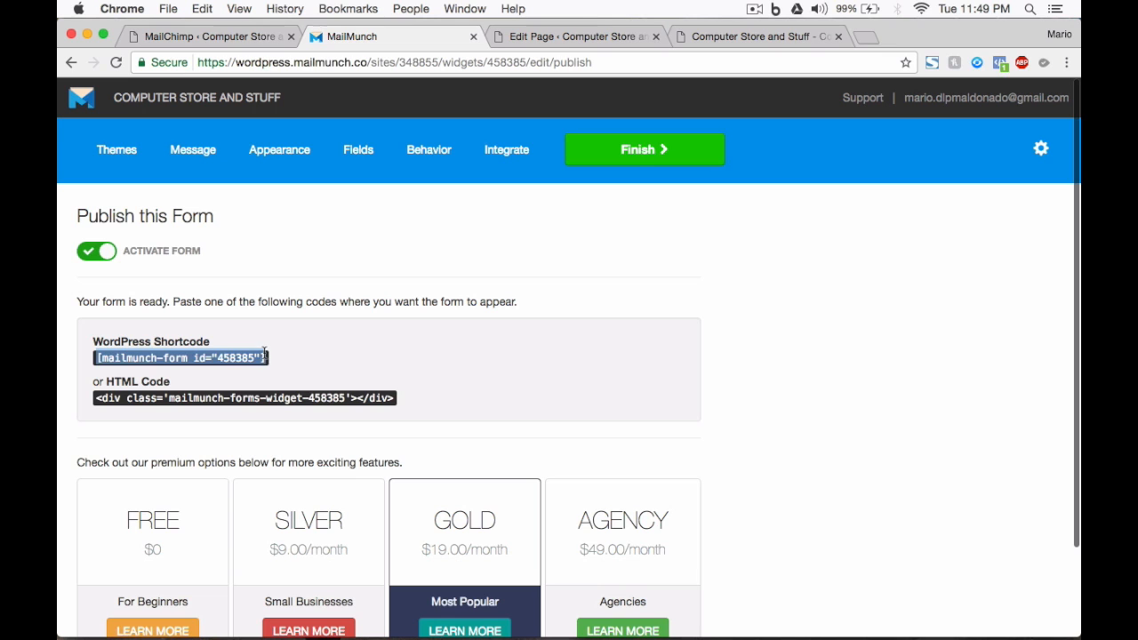
{"action": "right_click", "coordinate": [200, 357]}
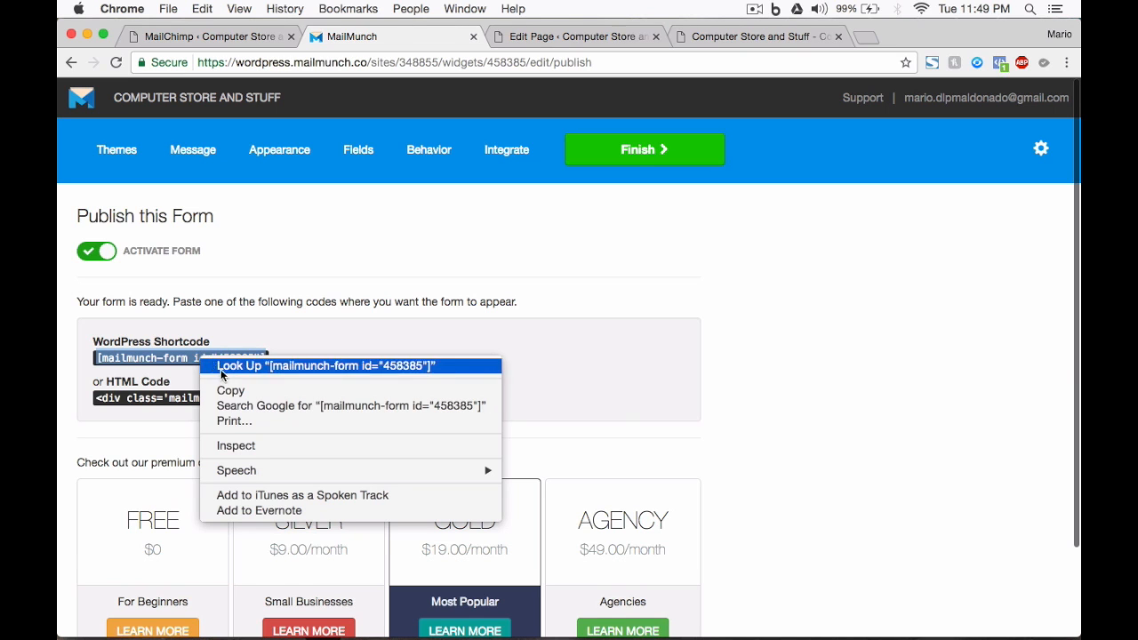
{"action": "left_click", "coordinate": [231, 390]}
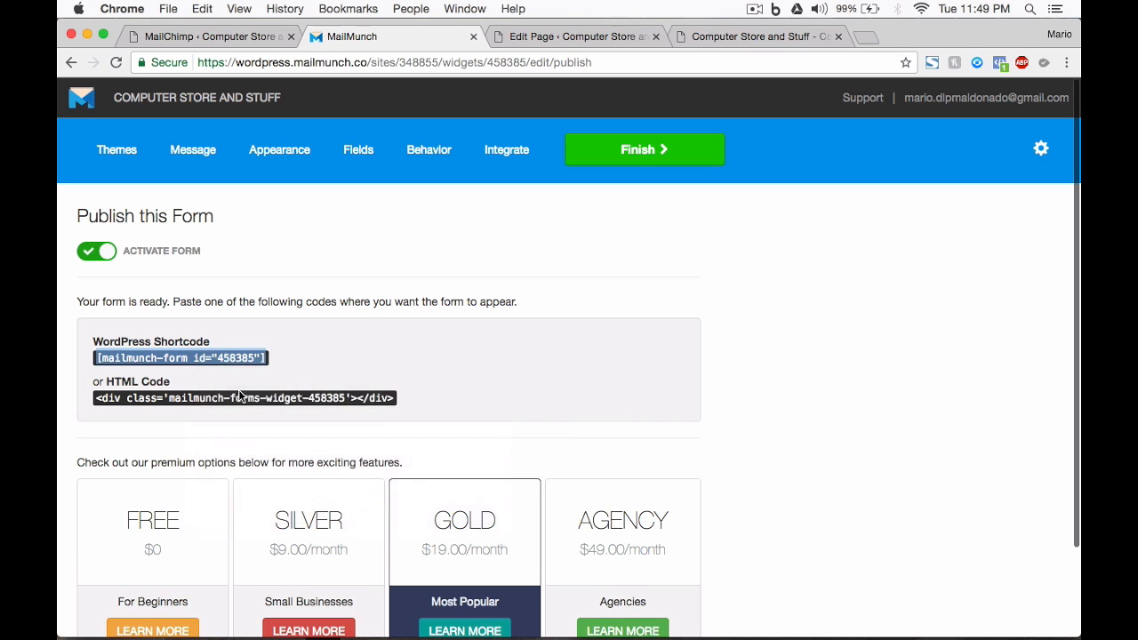
{"action": "left_click", "coordinate": [544, 35]}
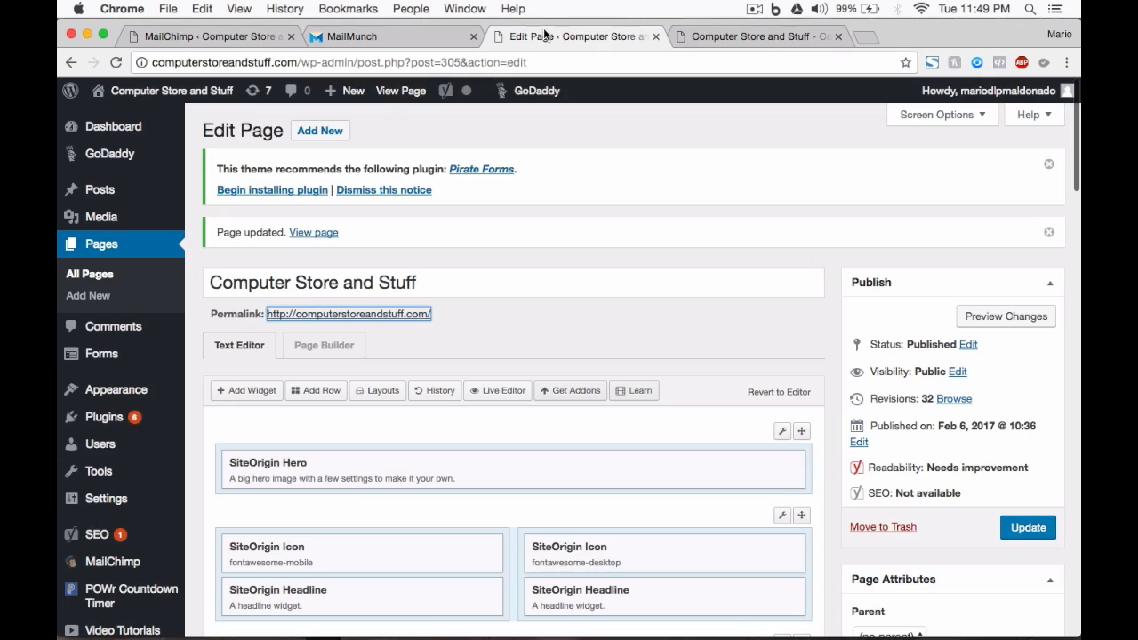
{"action": "left_click", "coordinate": [711, 37]}
{"action": "scroll", "coordinate": [673, 286], "scroll_direction": "down", "scroll_amount": 10}
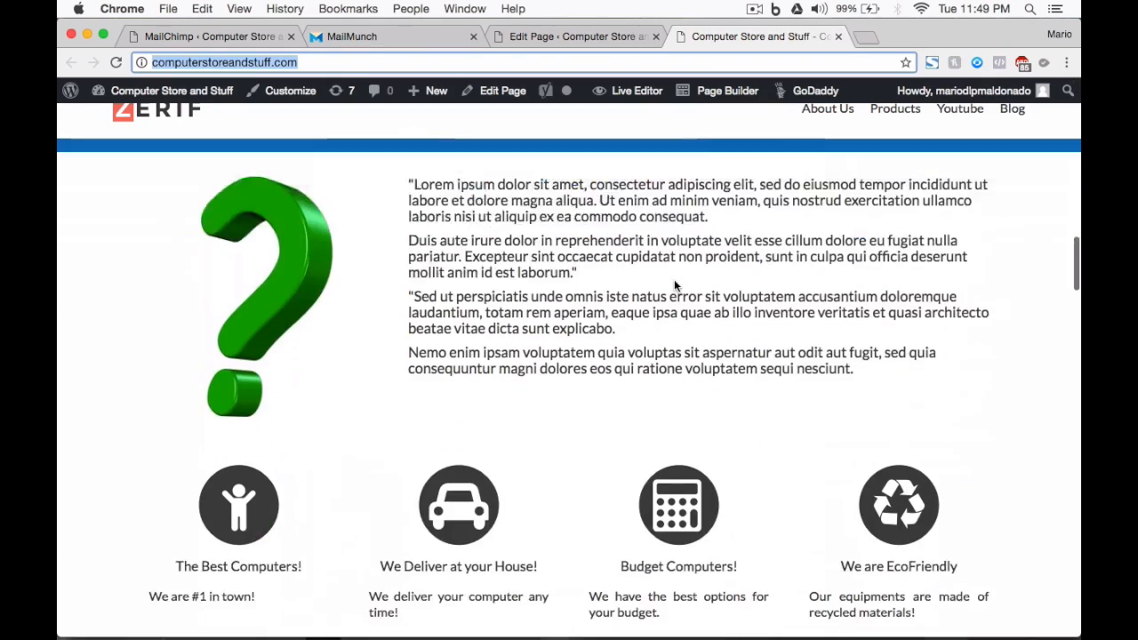
{"action": "scroll", "coordinate": [674, 286], "scroll_direction": "up", "scroll_amount": 9}
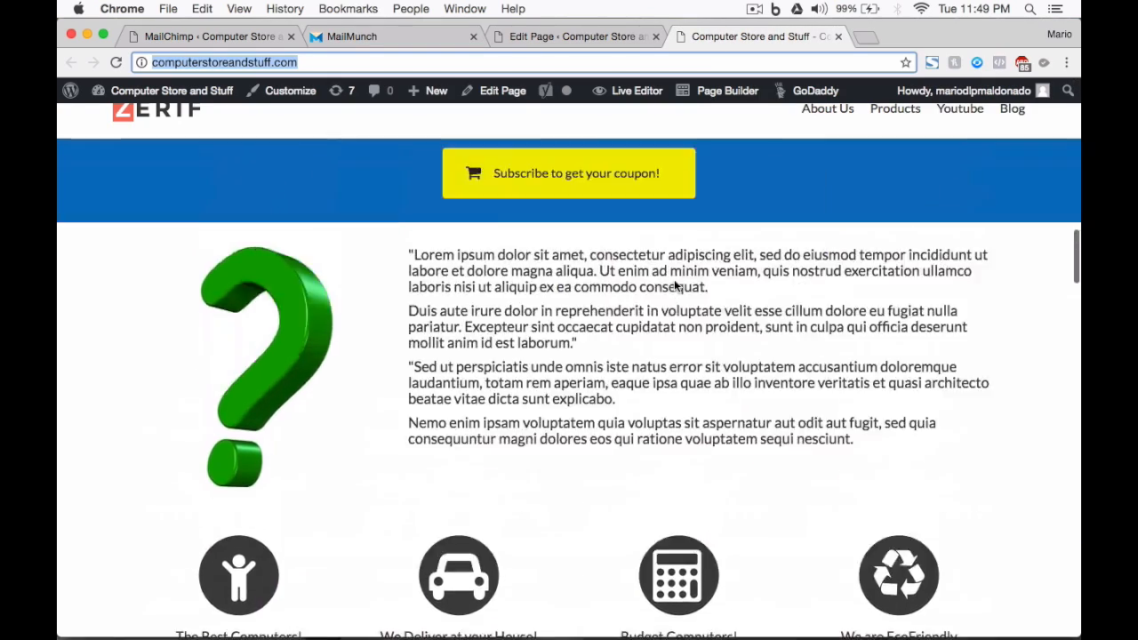
{"action": "scroll", "coordinate": [674, 286], "scroll_direction": "down", "scroll_amount": 4}
{"action": "scroll", "coordinate": [676, 287], "scroll_direction": "up", "scroll_amount": 3}
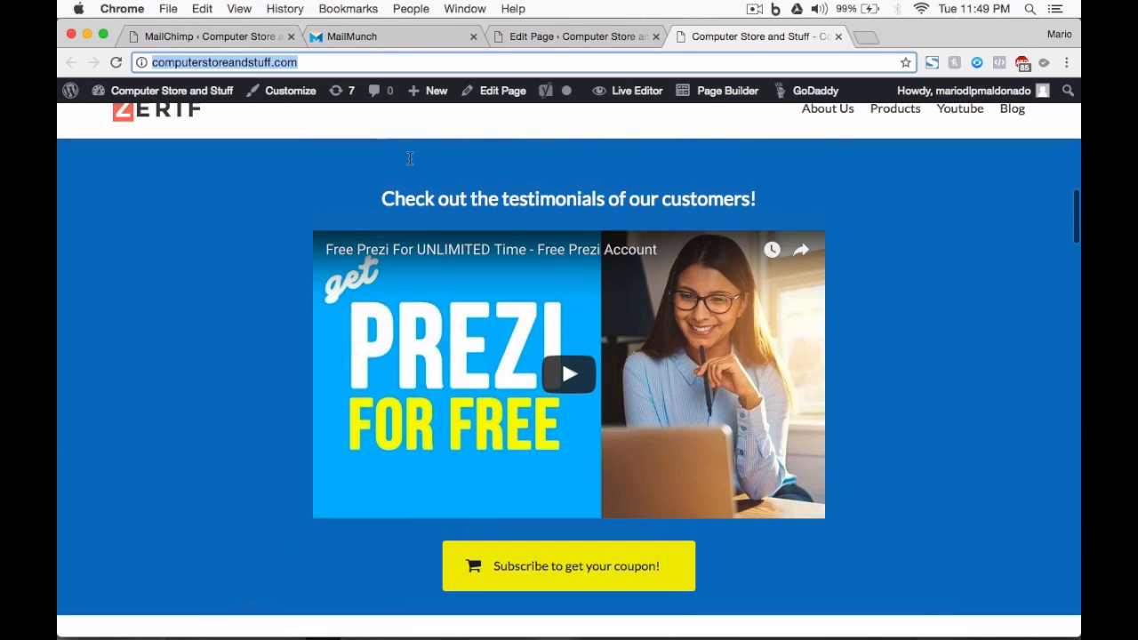
{"action": "scroll", "coordinate": [409, 160], "scroll_direction": "up", "scroll_amount": 2}
{"action": "scroll", "coordinate": [410, 159], "scroll_direction": "down", "scroll_amount": 1}
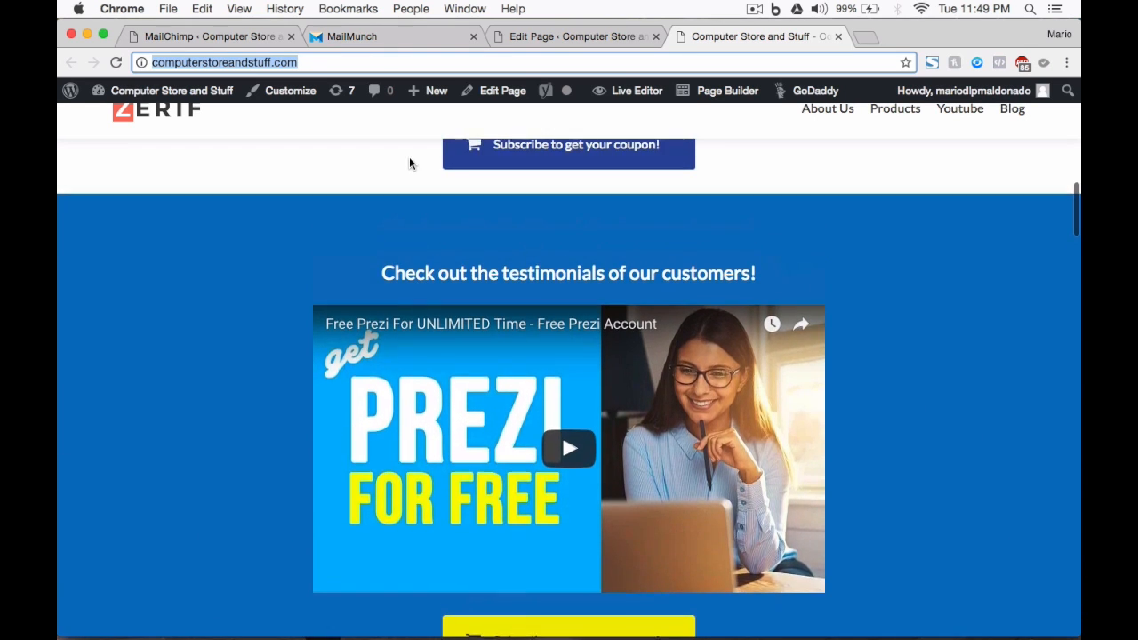
{"action": "left_click", "coordinate": [577, 36]}
{"action": "scroll", "coordinate": [515, 338], "scroll_direction": "down", "scroll_amount": 5}
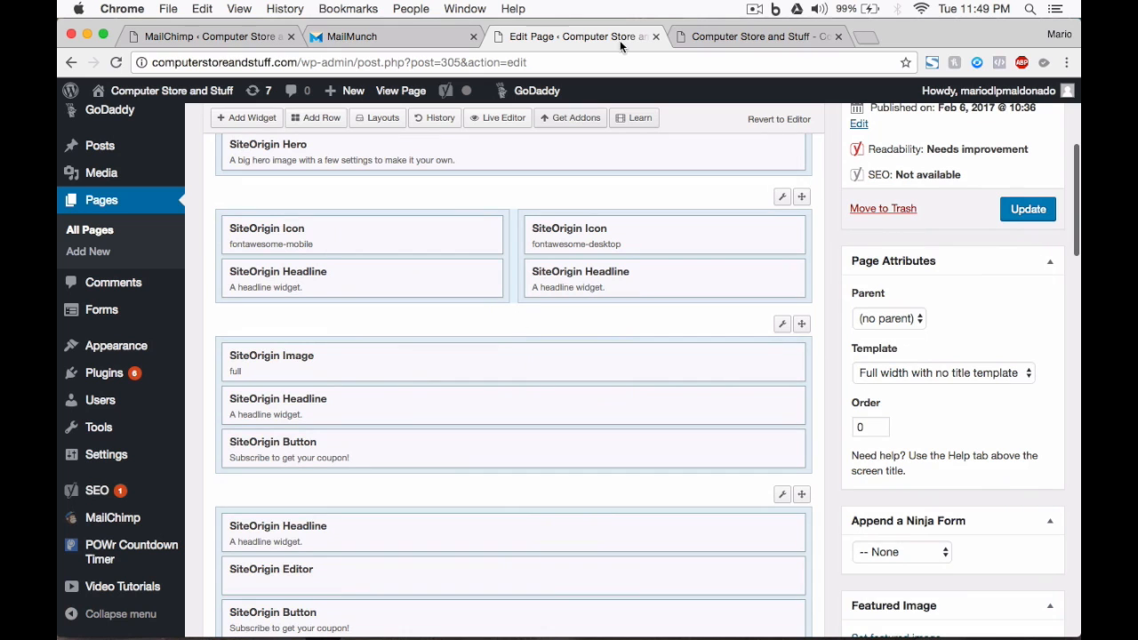
Step: Change the coupon row's layout to 2 columns, leaving the right column empty
{"action": "left_click", "coordinate": [699, 37]}
{"action": "left_click", "coordinate": [582, 42]}
{"action": "scroll", "coordinate": [520, 456], "scroll_direction": "down", "scroll_amount": 3}
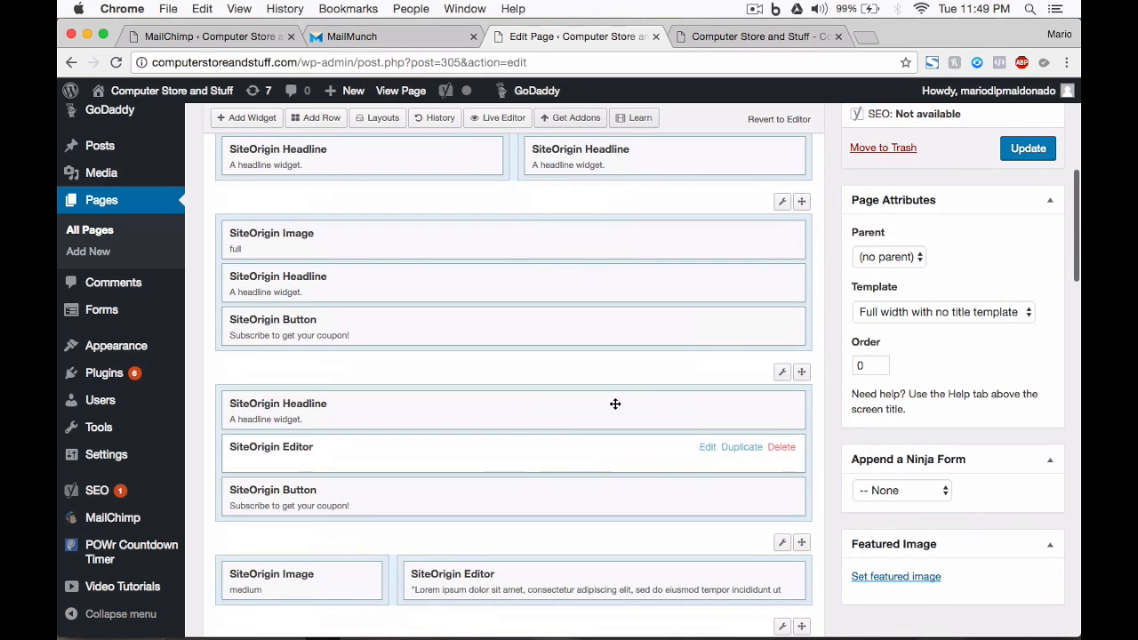
{"action": "mouse_move", "coordinate": [783, 377]}
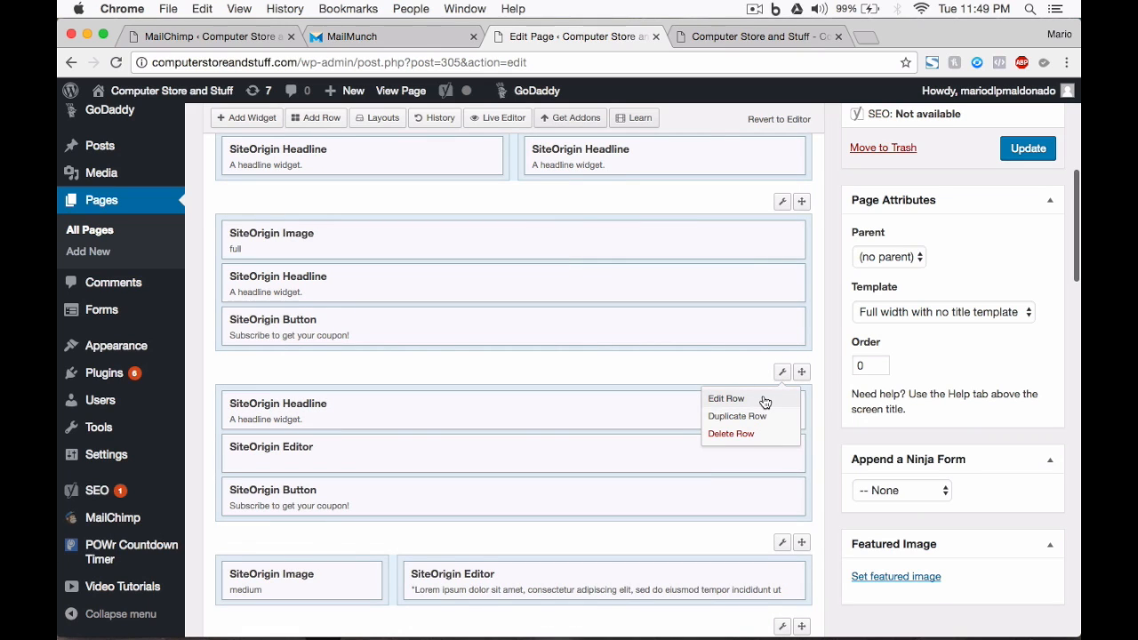
{"action": "left_click", "coordinate": [763, 399]}
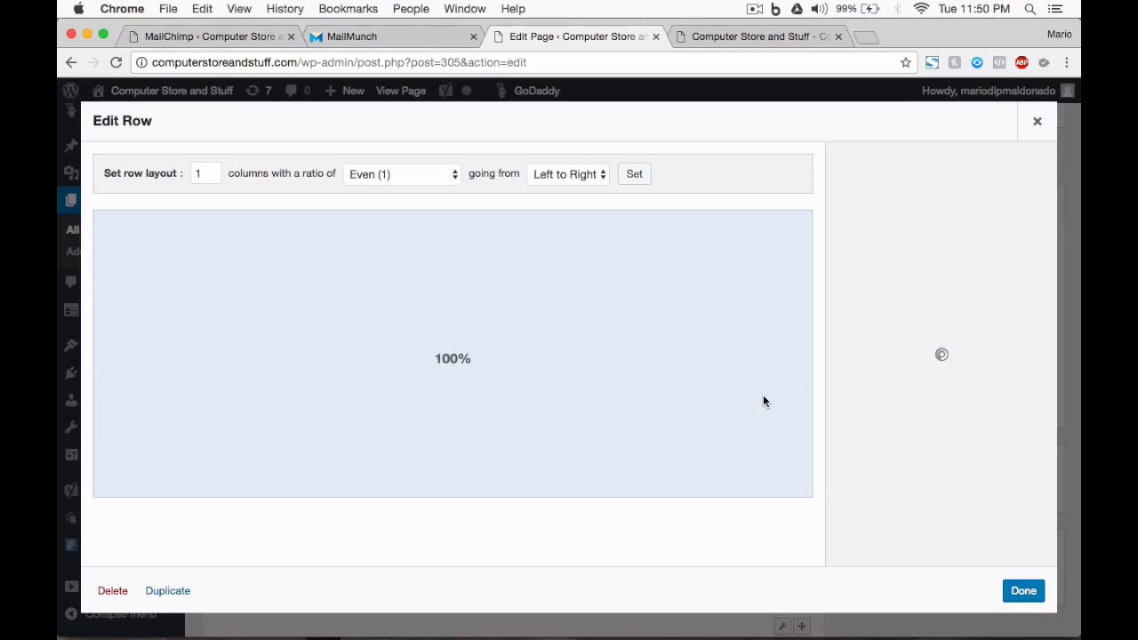
{"action": "double_click", "coordinate": [203, 175]}
{"action": "type", "text": "2"}
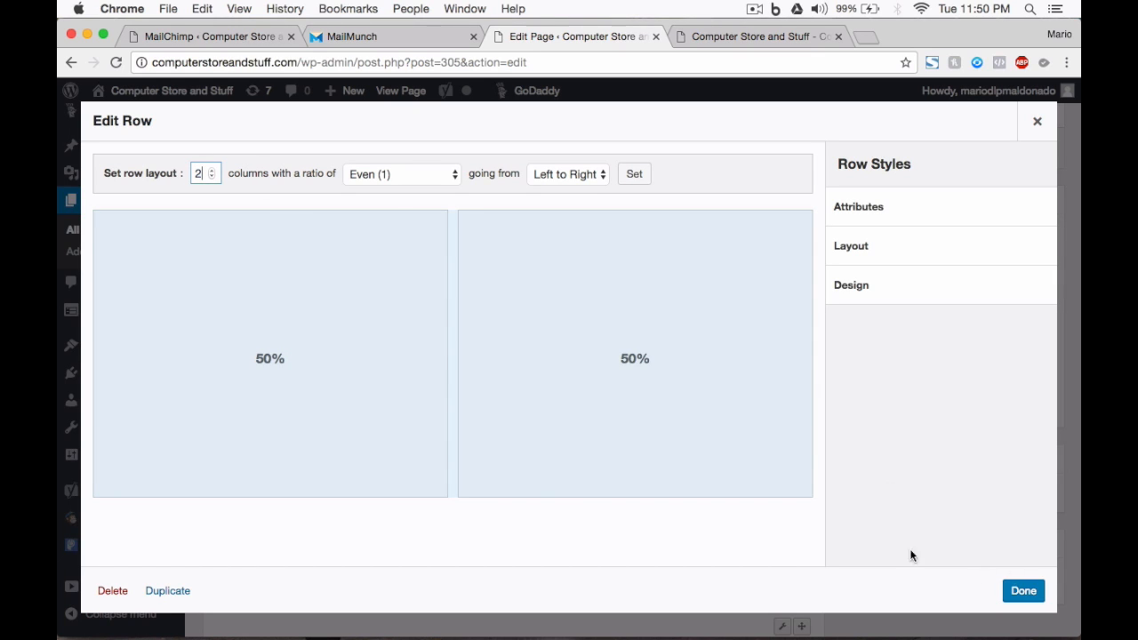
{"action": "left_click", "coordinate": [1024, 592]}
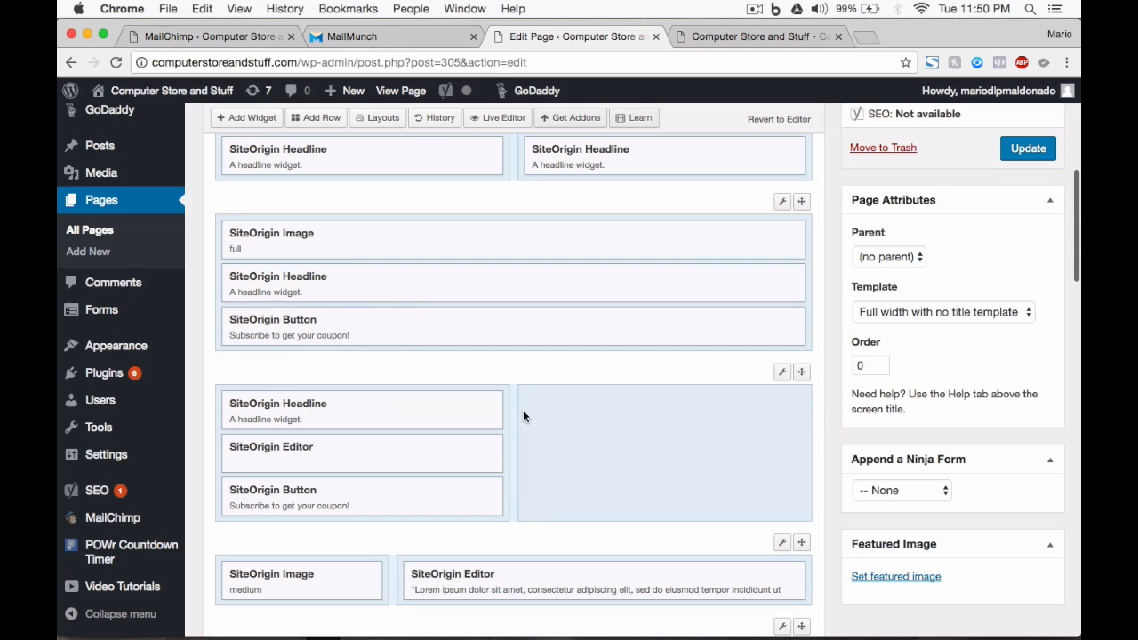
Step: Add a SiteOrigin Editor widget to the empty right column
{"action": "left_click", "coordinate": [600, 414]}
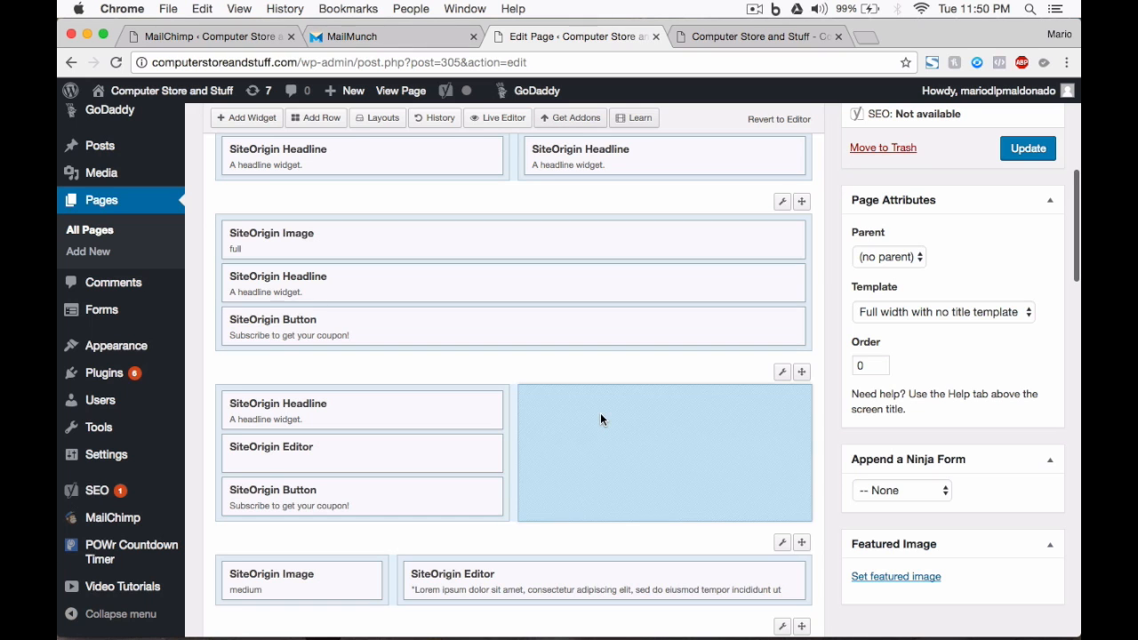
{"action": "left_click", "coordinate": [252, 119]}
{"action": "type", "text": "edi"}
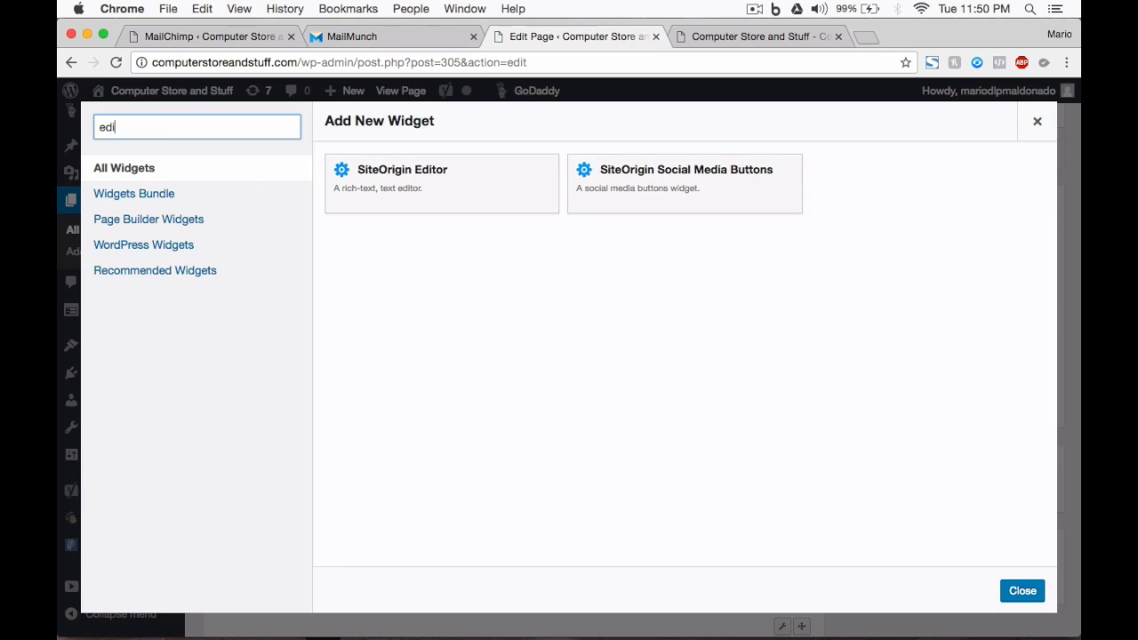
{"action": "left_click", "coordinate": [476, 188]}
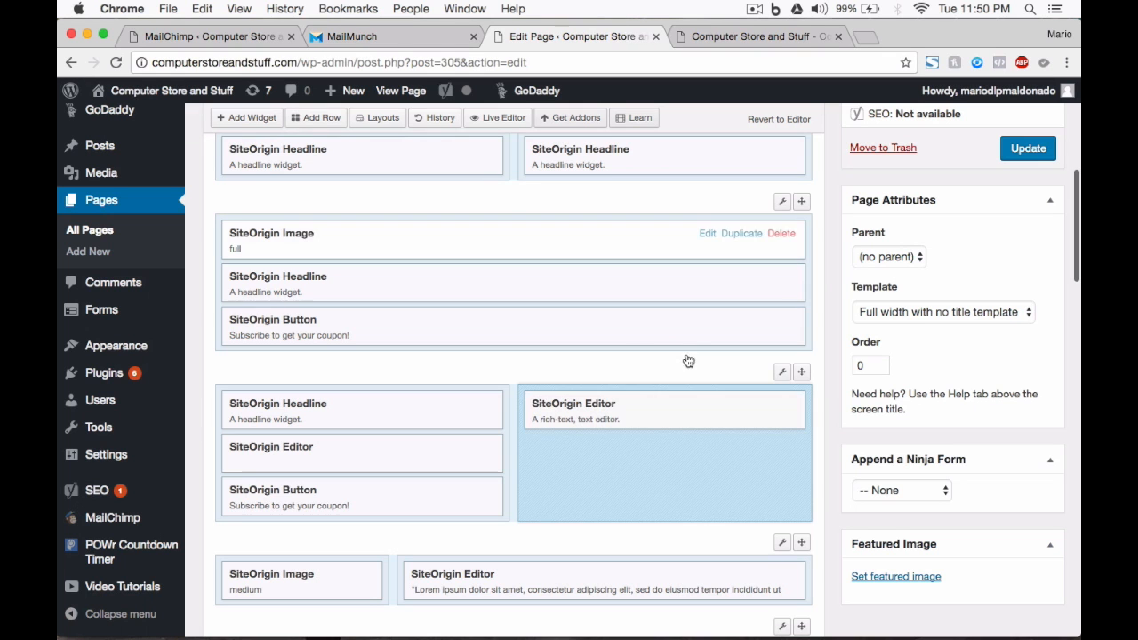
Step: Paste the [mailmunch-form id="458385"] shortcode into the widget's Text tab and update the page
{"action": "mouse_move", "coordinate": [708, 404]}
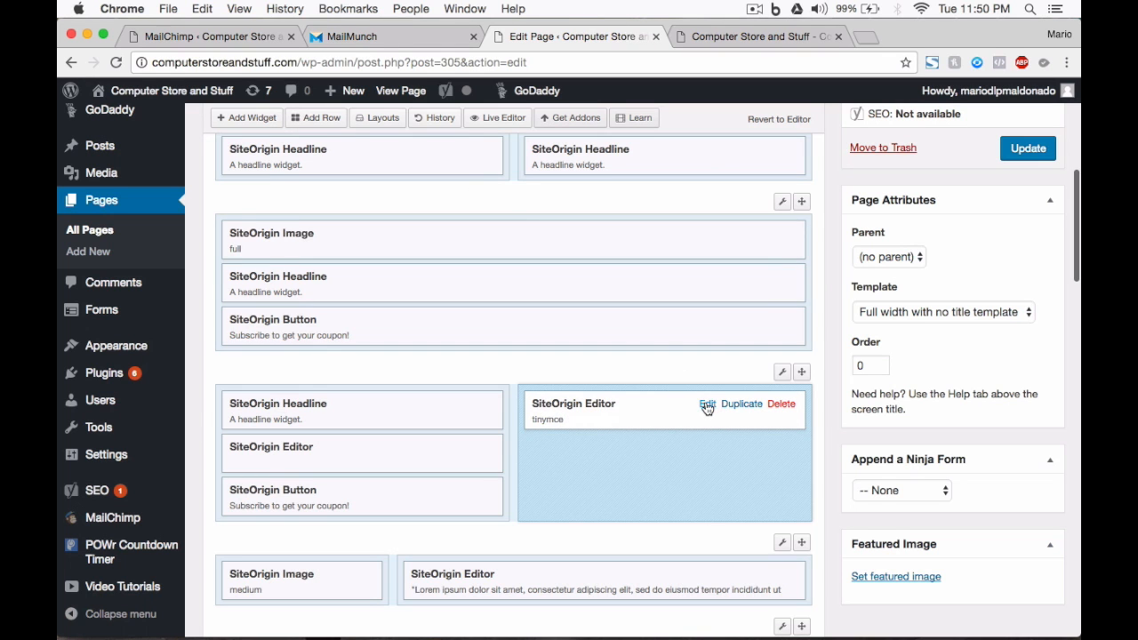
{"action": "left_click", "coordinate": [707, 405]}
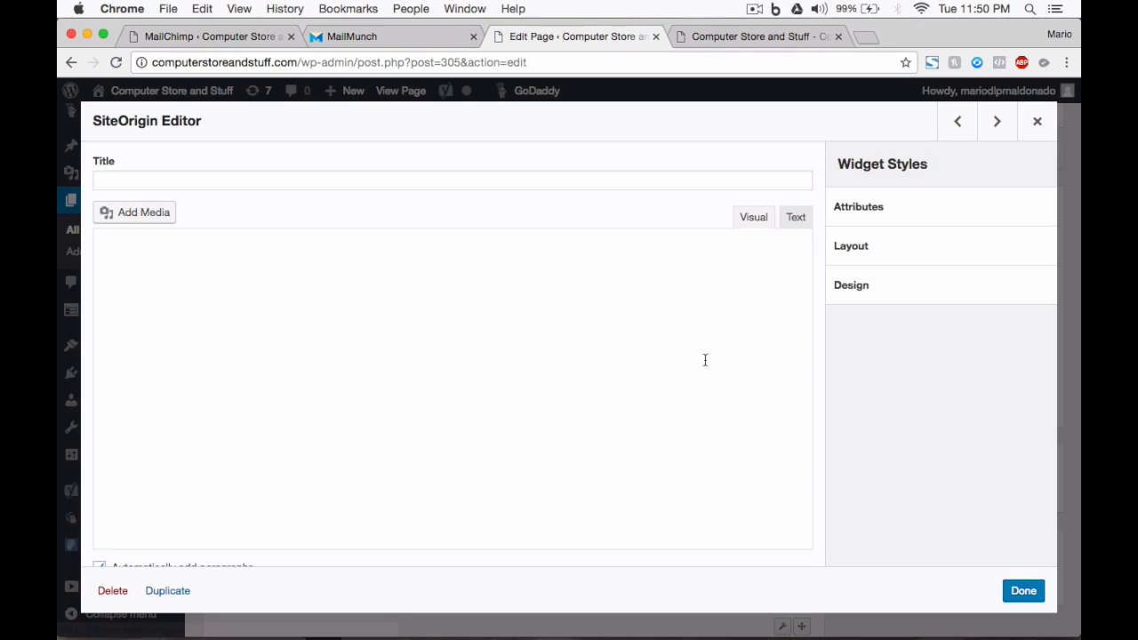
{"action": "left_click", "coordinate": [796, 218]}
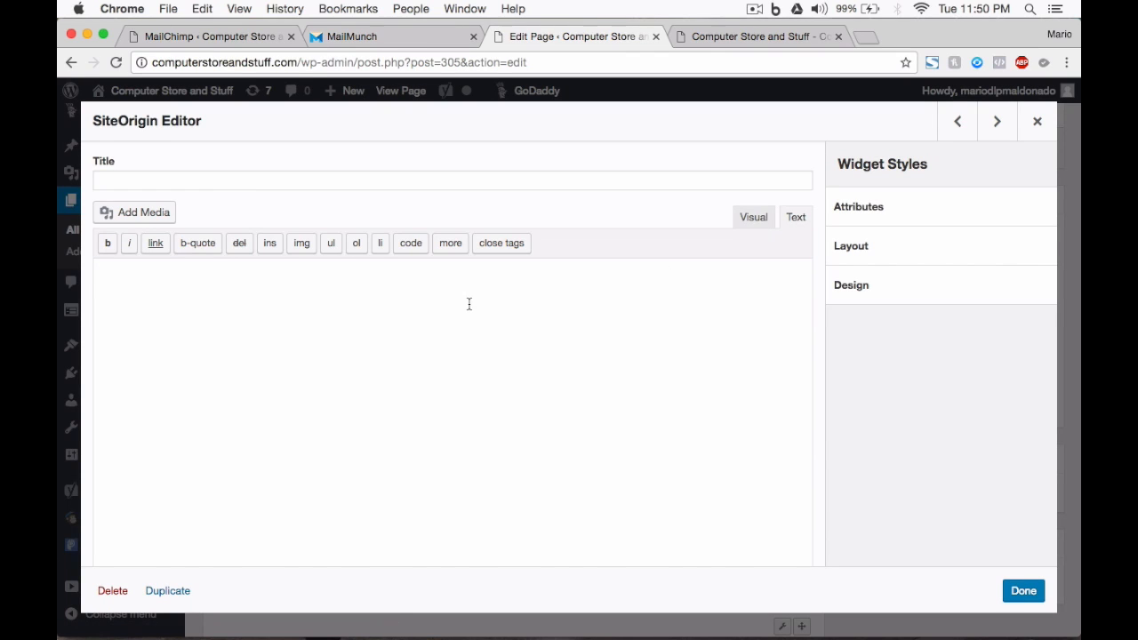
{"action": "right_click", "coordinate": [336, 293]}
{"action": "left_click", "coordinate": [388, 371]}
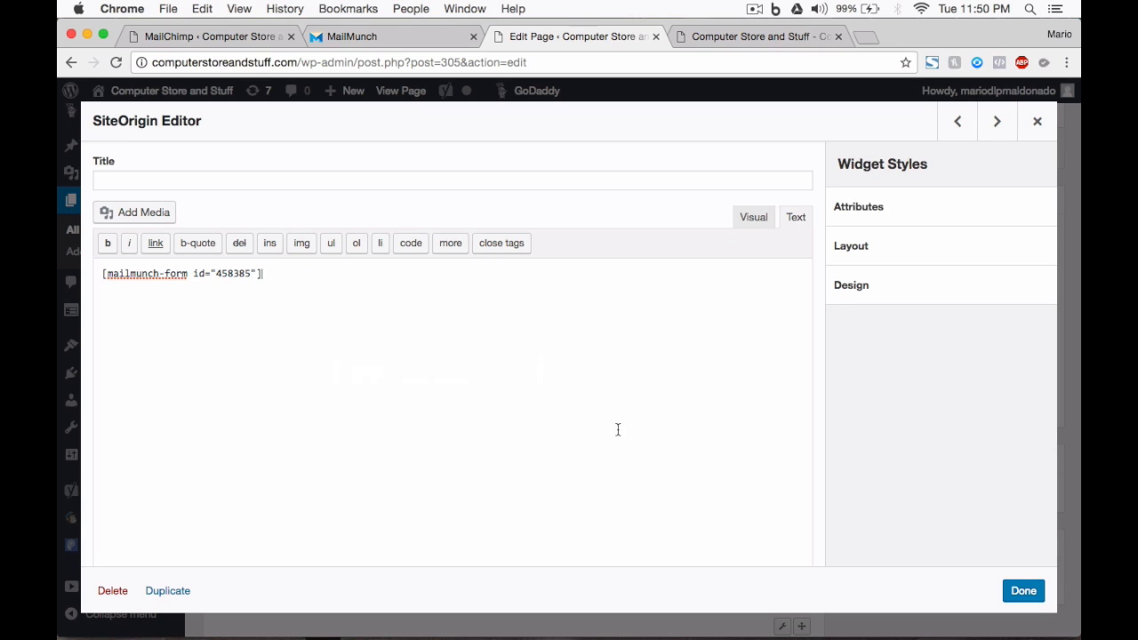
{"action": "left_click", "coordinate": [1016, 591]}
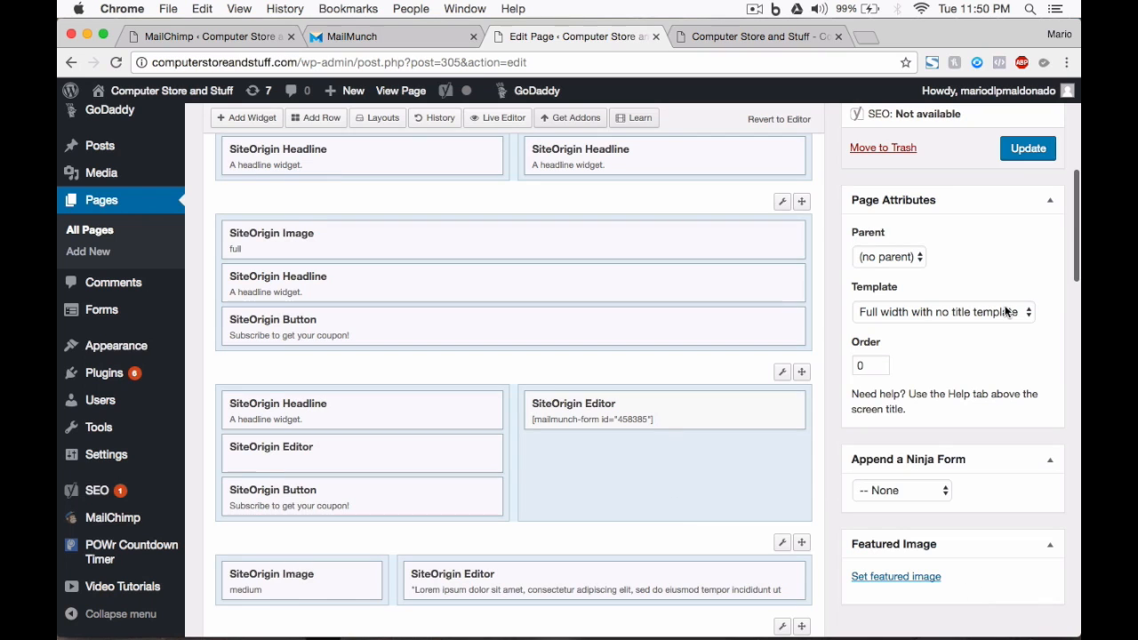
{"action": "left_click", "coordinate": [1022, 153]}
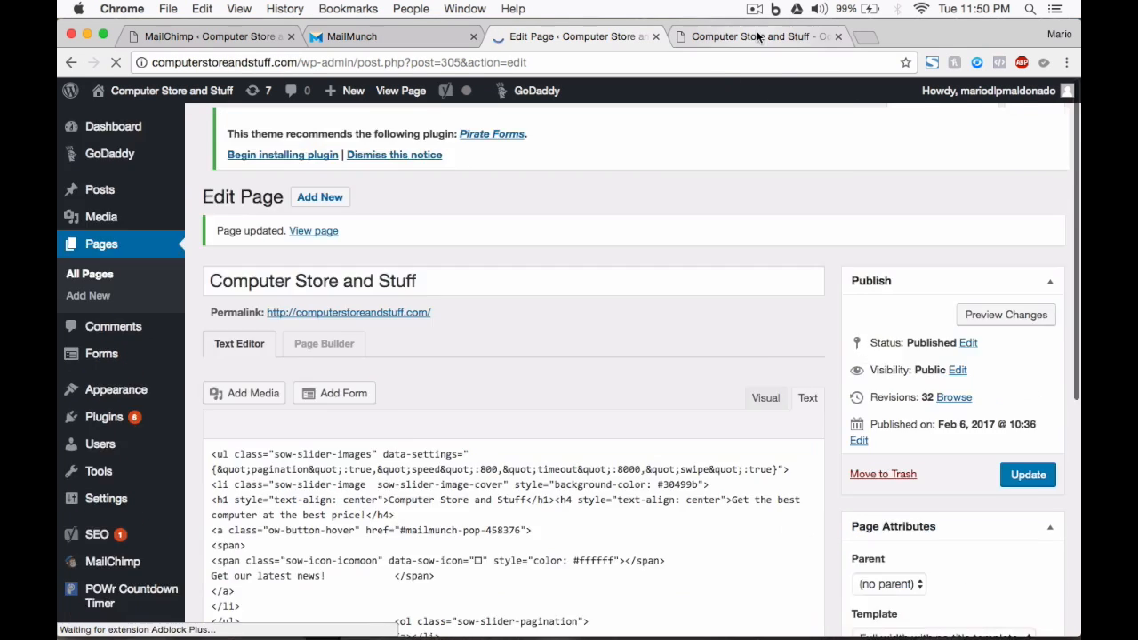
Step: Reload the live home page and try the discount form's First Name field
{"action": "left_click", "coordinate": [756, 37]}
{"action": "key", "text": "Return"}
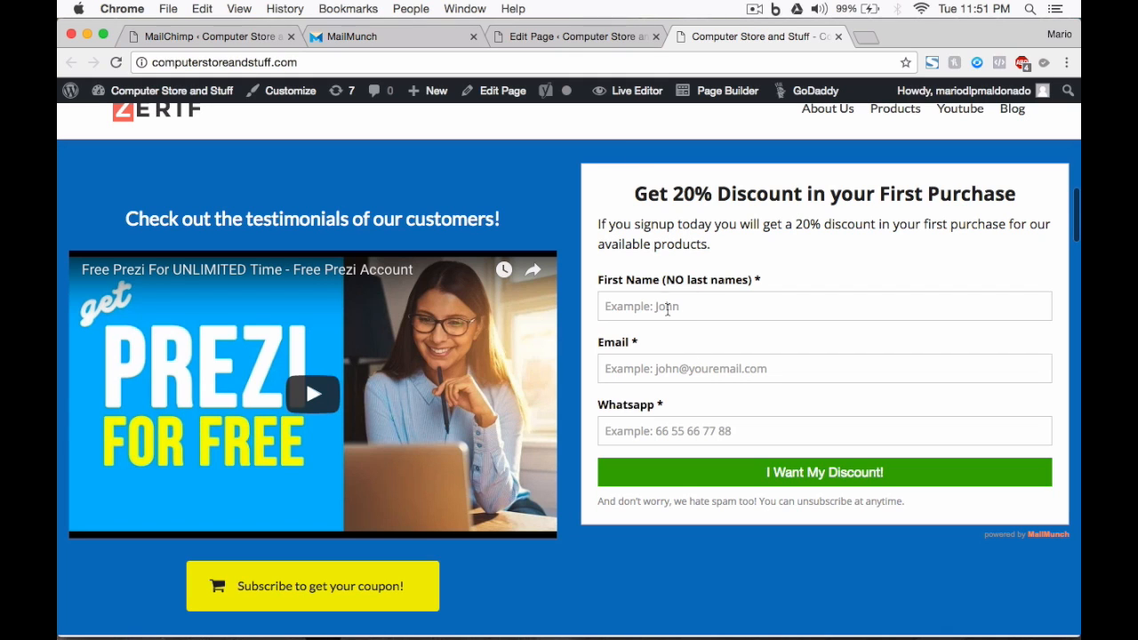
{"action": "scroll", "coordinate": [640, 242], "scroll_direction": "up", "scroll_amount": 2}
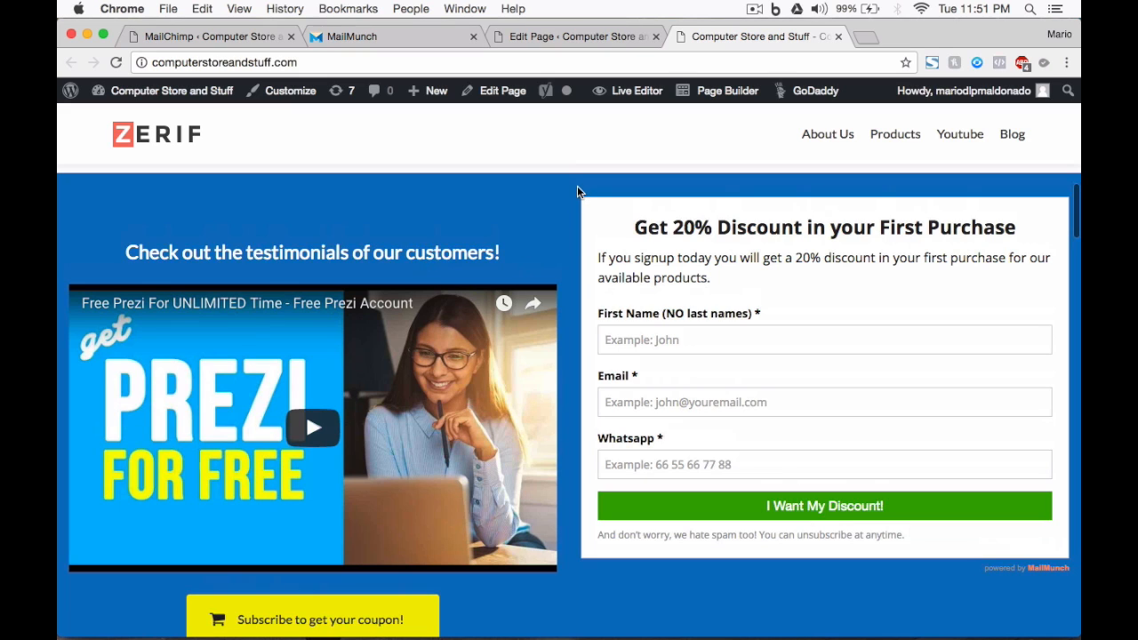
{"action": "left_click", "coordinate": [659, 344]}
{"action": "scroll", "coordinate": [836, 313], "scroll_direction": "up", "scroll_amount": 12}
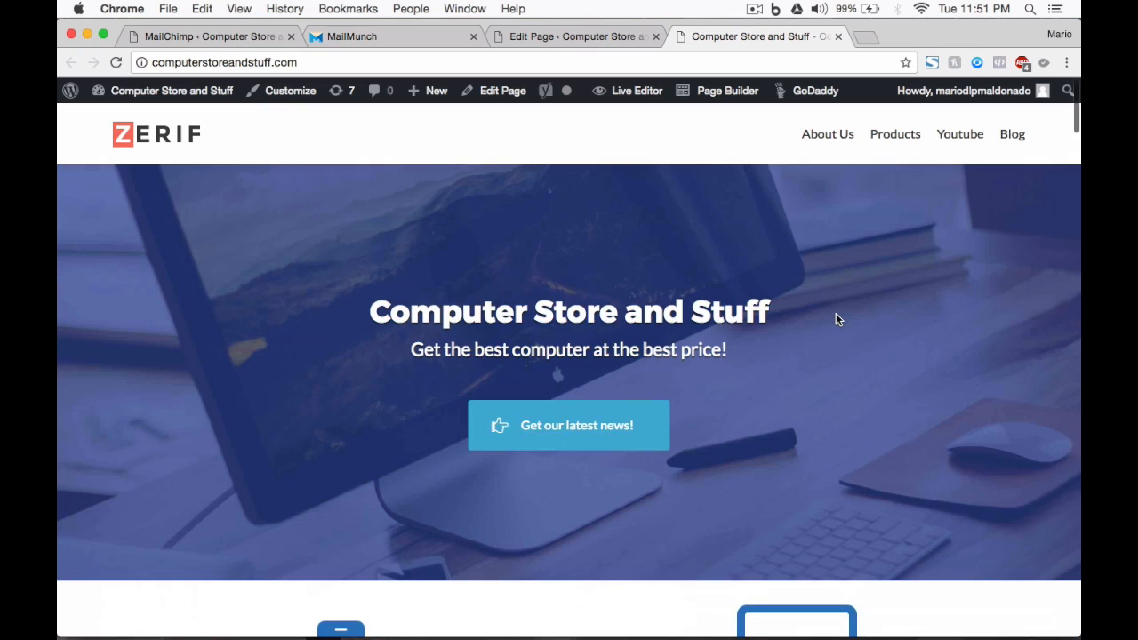
Step: Test the banner's discount coupon popup and close it again
{"action": "left_click", "coordinate": [559, 427]}
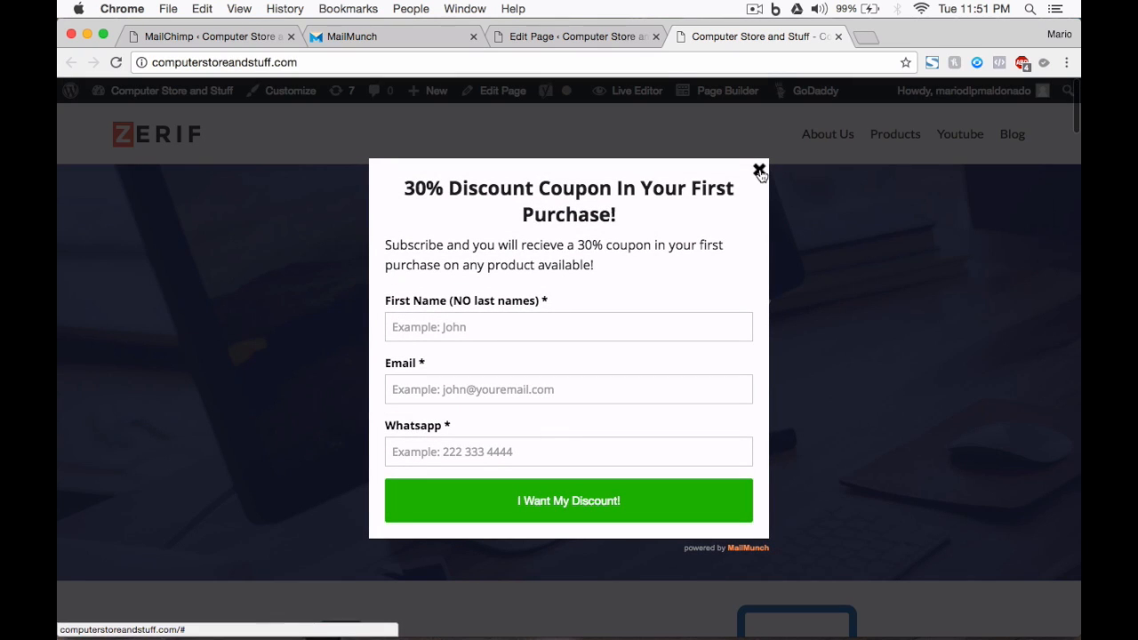
{"action": "left_click", "coordinate": [759, 170]}
{"action": "scroll", "coordinate": [725, 422], "scroll_direction": "down", "scroll_amount": 15}
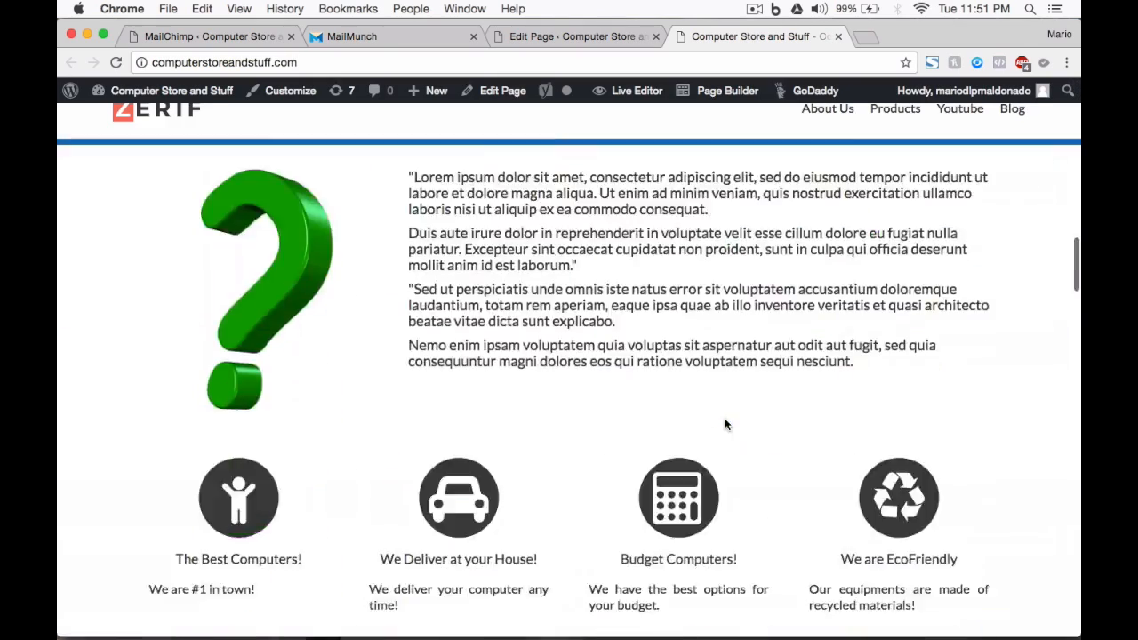
{"action": "scroll", "coordinate": [725, 425], "scroll_direction": "up", "scroll_amount": 4}
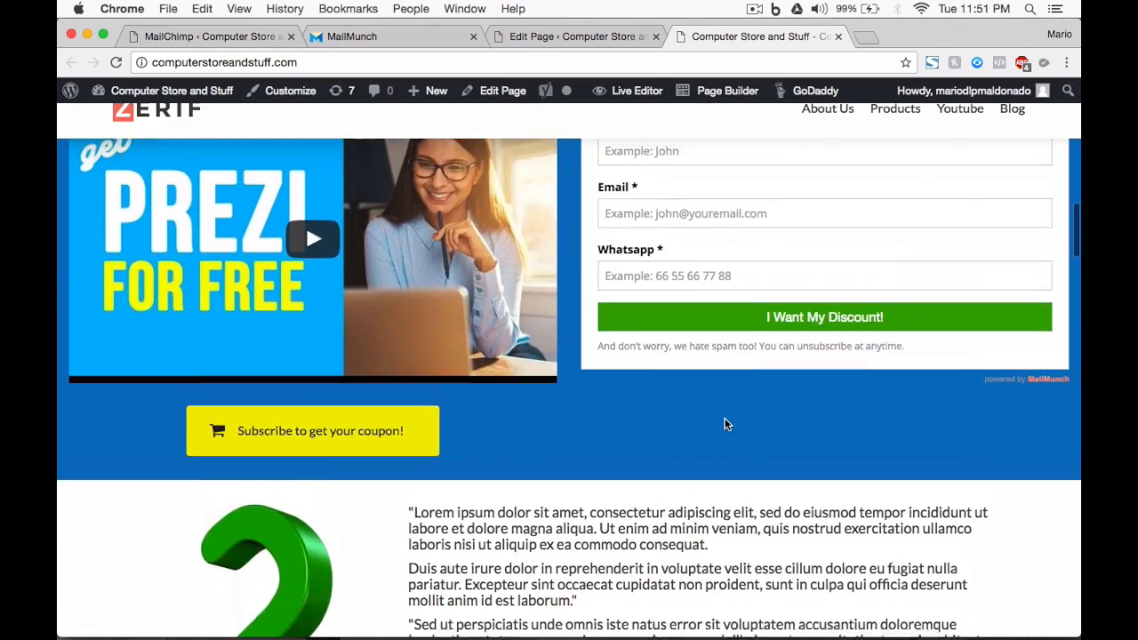
{"action": "scroll", "coordinate": [724, 424], "scroll_direction": "up", "scroll_amount": 2}
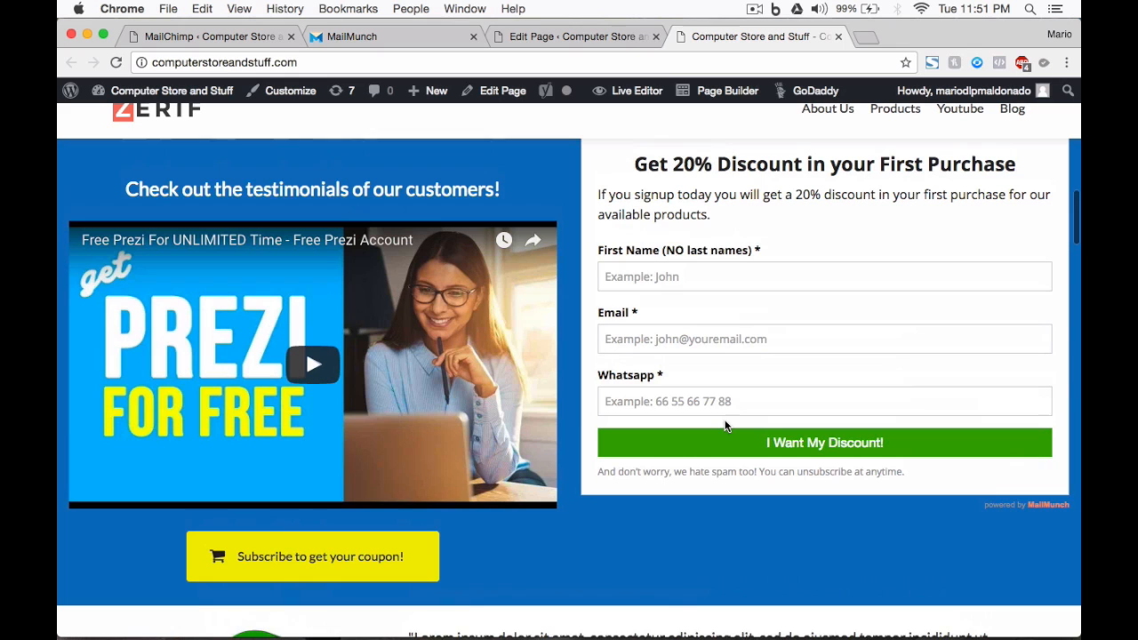
{"action": "scroll", "coordinate": [581, 423], "scroll_direction": "up", "scroll_amount": 2}
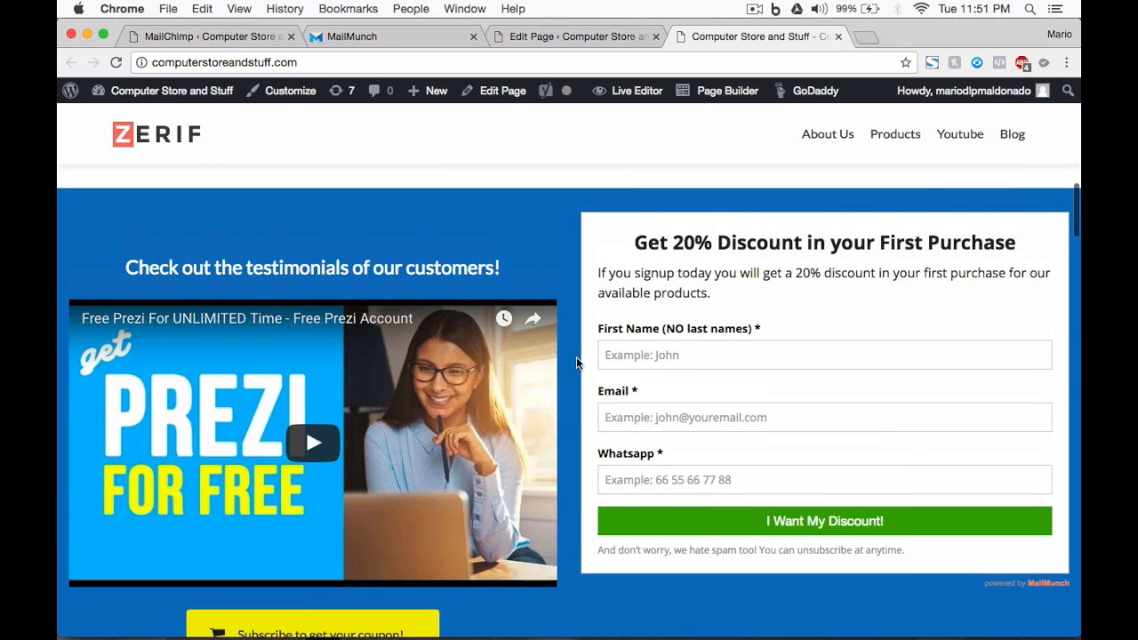
{"action": "scroll", "coordinate": [576, 356], "scroll_direction": "down", "scroll_amount": 4}
{"action": "scroll", "coordinate": [576, 359], "scroll_direction": "up", "scroll_amount": 4}
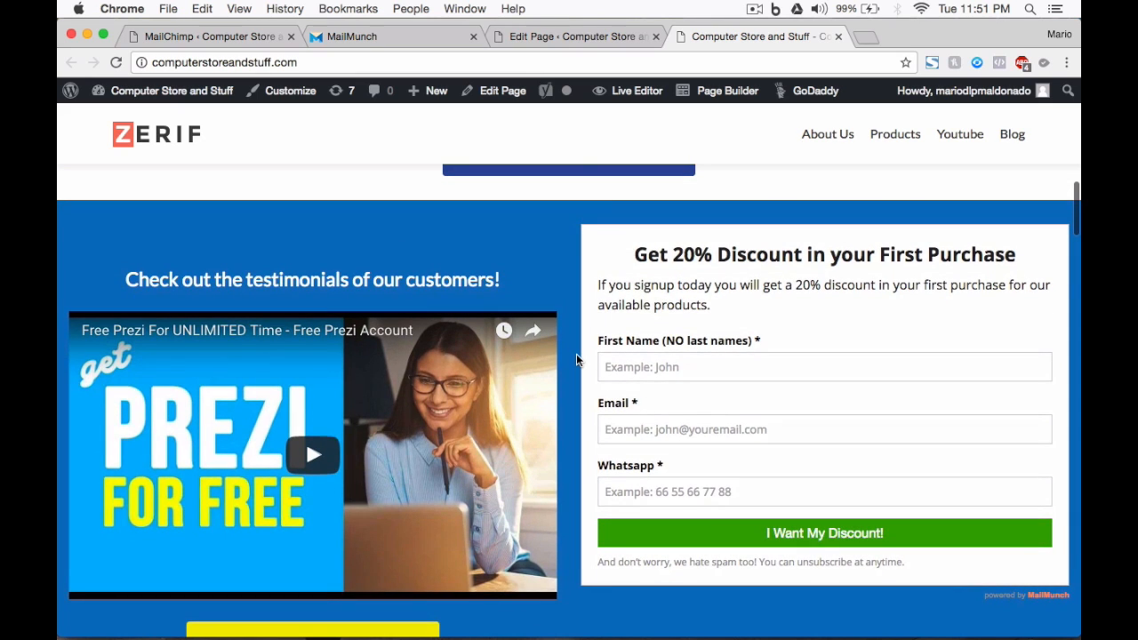
Step: Delete the testimonials headline and subscribe button widgets, update the page, and view the live site
{"action": "left_click", "coordinate": [567, 32]}
{"action": "scroll", "coordinate": [401, 375], "scroll_direction": "down", "scroll_amount": 5}
{"action": "scroll", "coordinate": [402, 375], "scroll_direction": "up", "scroll_amount": 3}
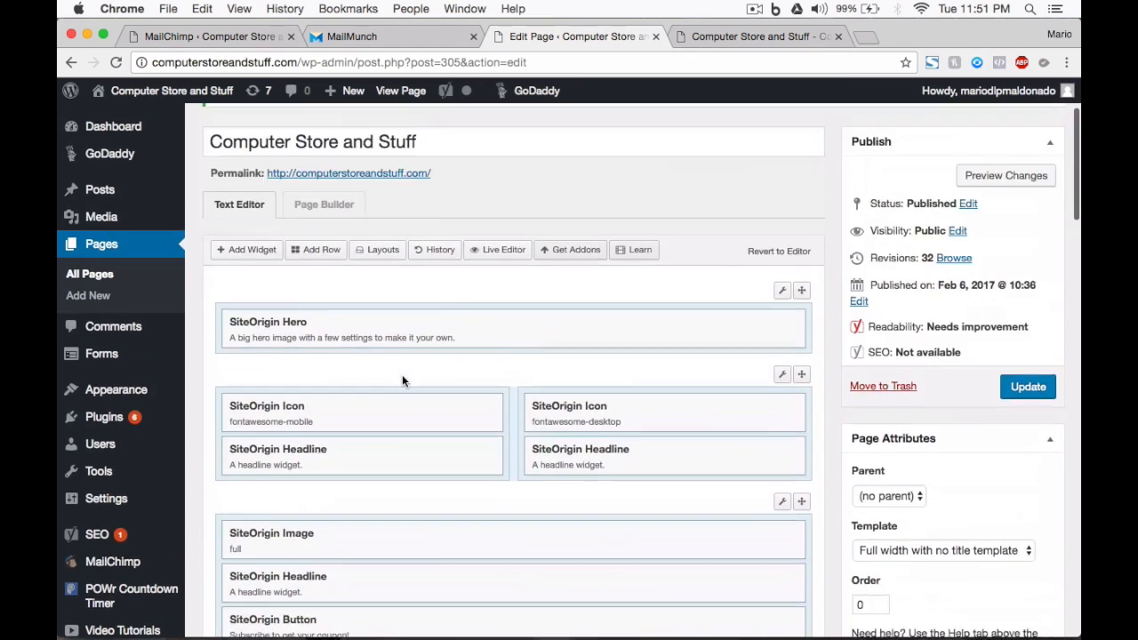
{"action": "scroll", "coordinate": [402, 375], "scroll_direction": "down", "scroll_amount": 4}
{"action": "scroll", "coordinate": [402, 374], "scroll_direction": "down", "scroll_amount": 3}
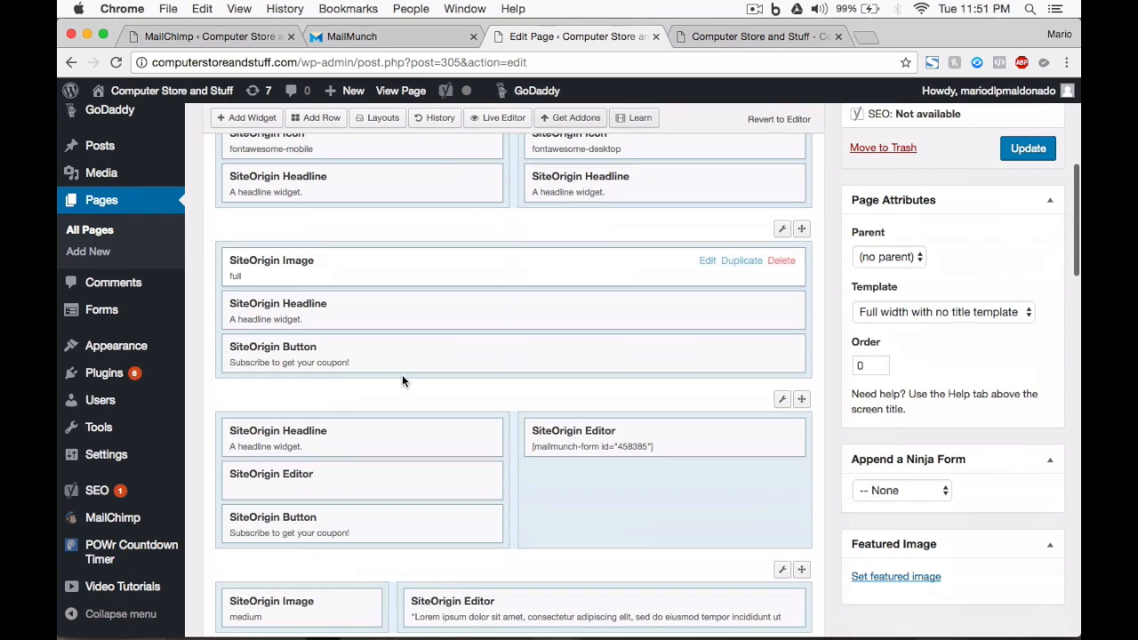
{"action": "left_click", "coordinate": [756, 36]}
{"action": "left_click", "coordinate": [593, 41]}
{"action": "mouse_move", "coordinate": [478, 434]}
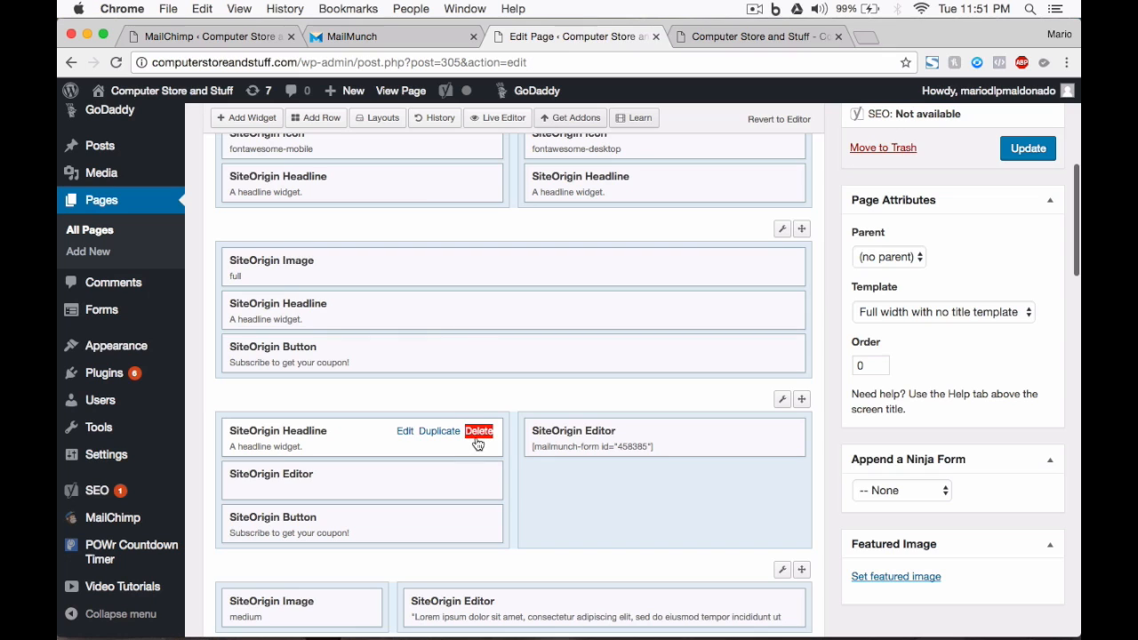
{"action": "left_click", "coordinate": [478, 434]}
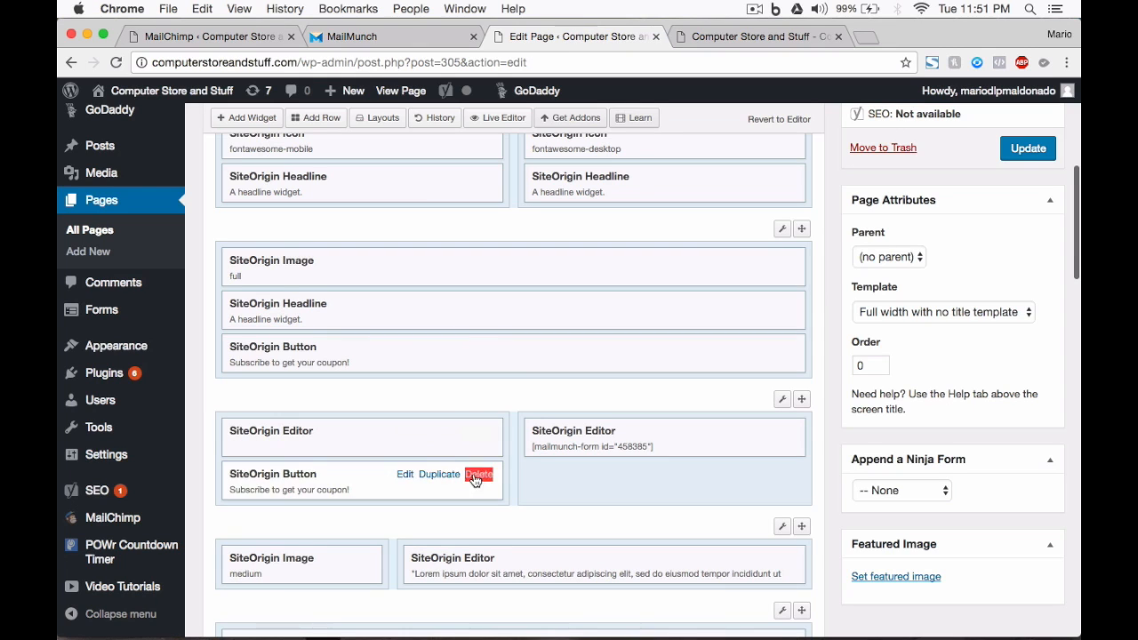
{"action": "left_click", "coordinate": [479, 476]}
{"action": "left_click", "coordinate": [1028, 148]}
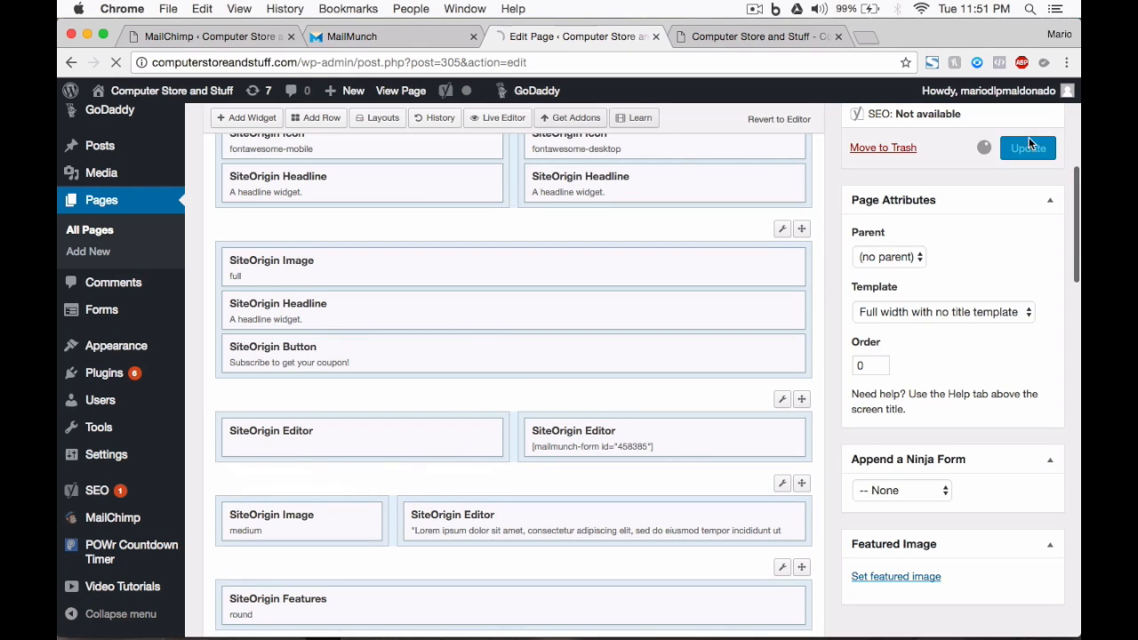
{"action": "left_click", "coordinate": [757, 37]}
Step: Review the 20% discount signup form on the live home page, then return to MailMunch
{"action": "scroll", "coordinate": [589, 409], "scroll_direction": "up", "scroll_amount": 1}
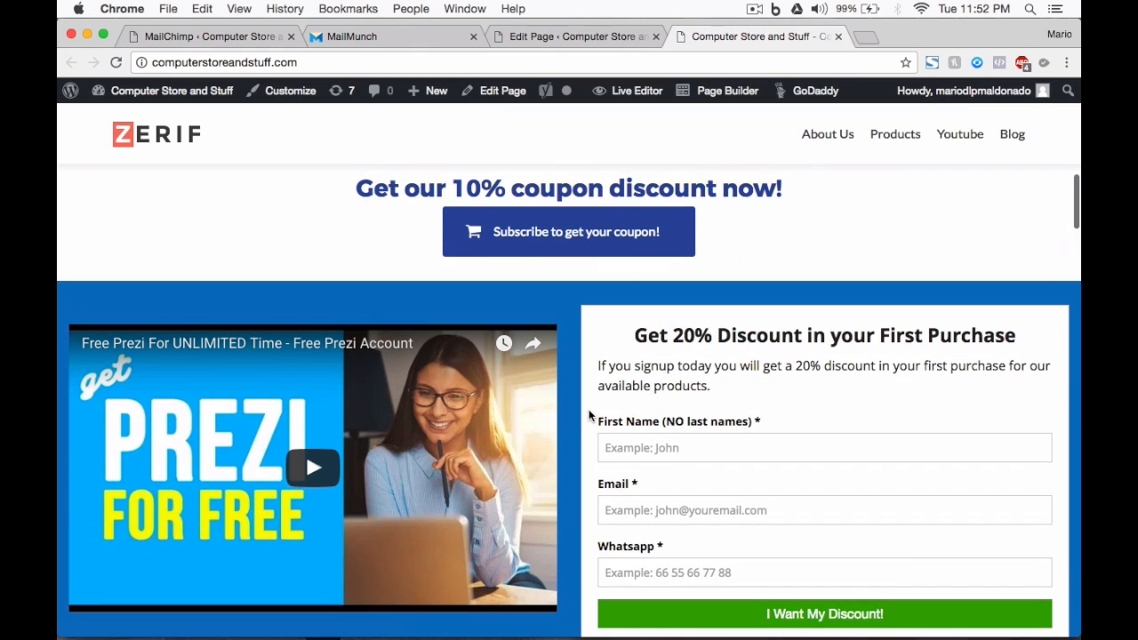
{"action": "scroll", "coordinate": [588, 409], "scroll_direction": "down", "scroll_amount": 1}
{"action": "scroll", "coordinate": [588, 416], "scroll_direction": "down", "scroll_amount": 1}
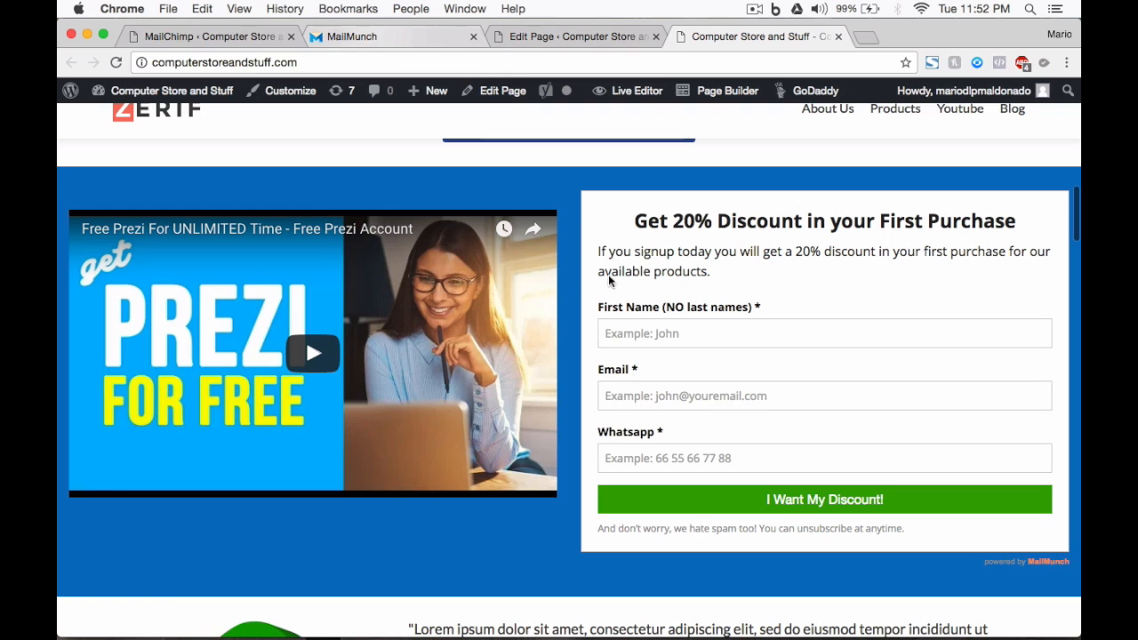
{"action": "scroll", "coordinate": [503, 187], "scroll_direction": "up", "scroll_amount": 11}
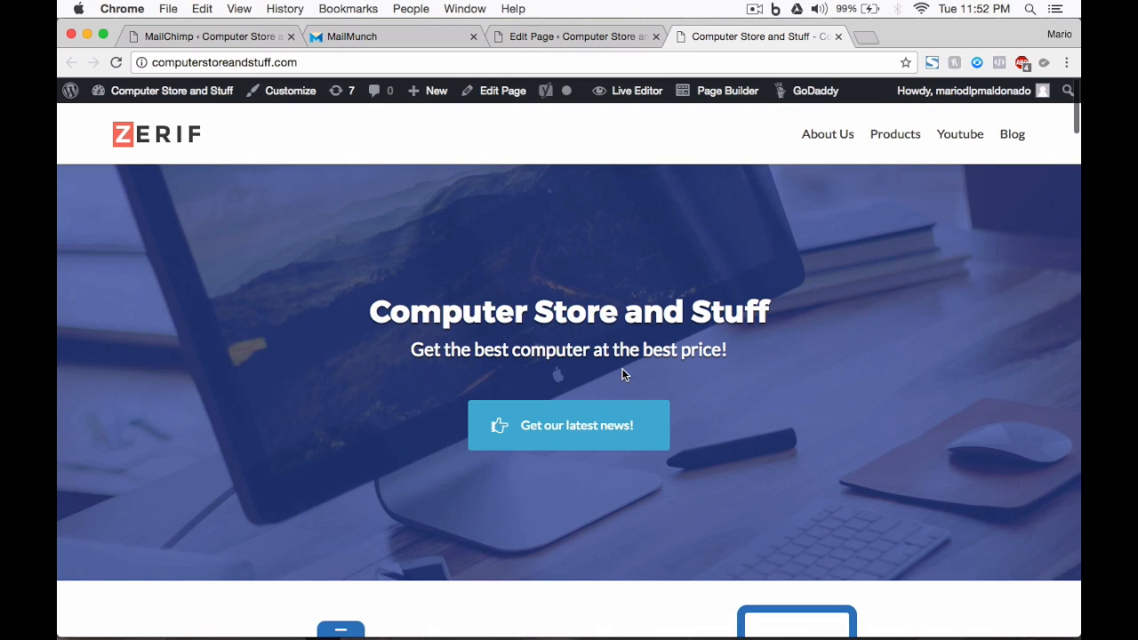
{"action": "scroll", "coordinate": [624, 375], "scroll_direction": "down", "scroll_amount": 4}
{"action": "scroll", "coordinate": [622, 374], "scroll_direction": "down", "scroll_amount": 5}
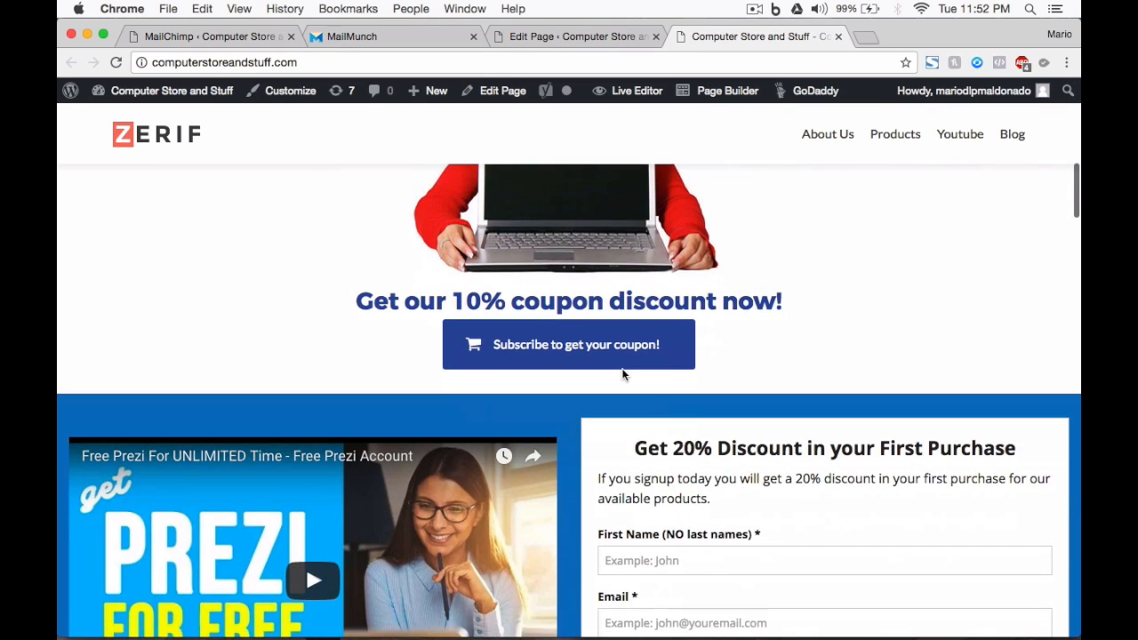
{"action": "scroll", "coordinate": [622, 374], "scroll_direction": "down", "scroll_amount": 12}
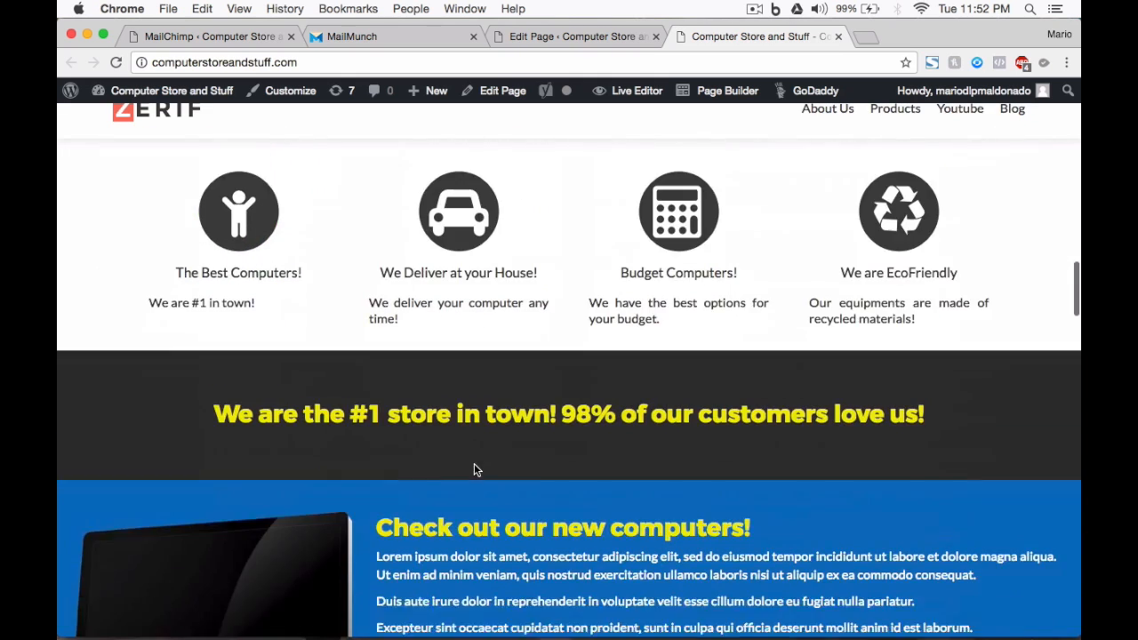
{"action": "scroll", "coordinate": [474, 463], "scroll_direction": "up", "scroll_amount": 2}
{"action": "left_click", "coordinate": [364, 36]}
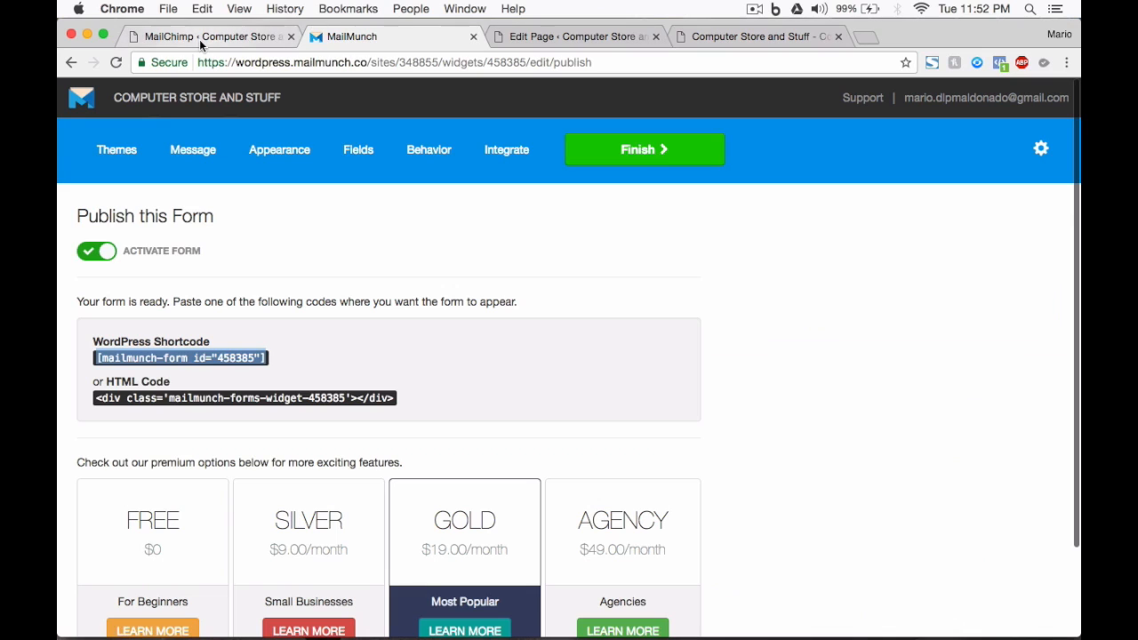
Step: Open the Computer Store and Stuff site's dashboard and go to its Autoresponders page
{"action": "left_click", "coordinate": [182, 107]}
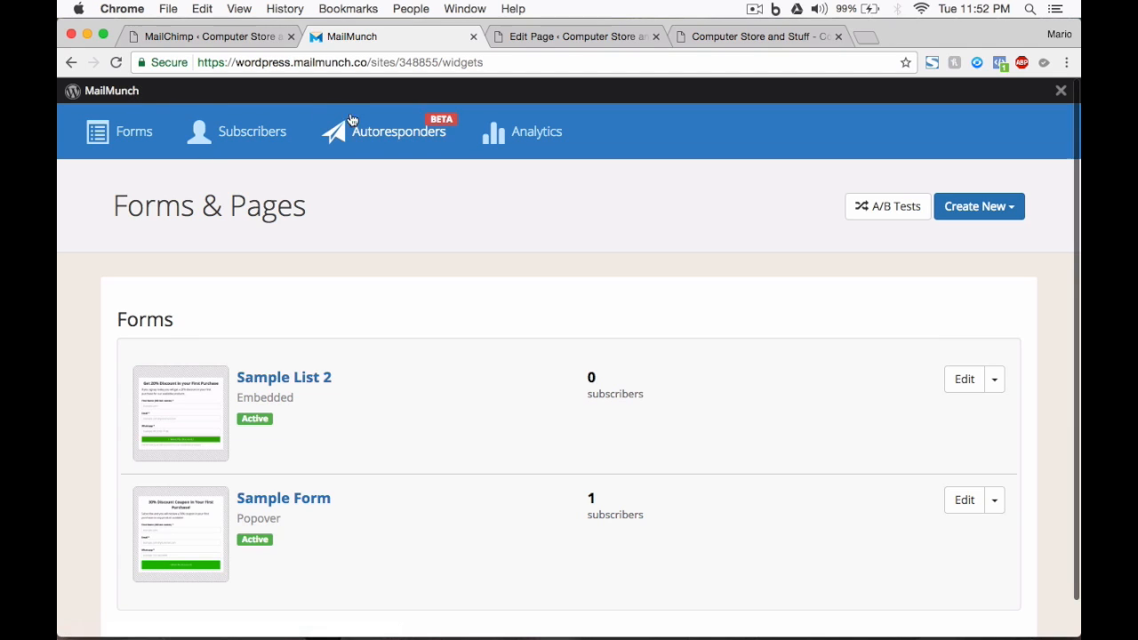
{"action": "left_click", "coordinate": [407, 135]}
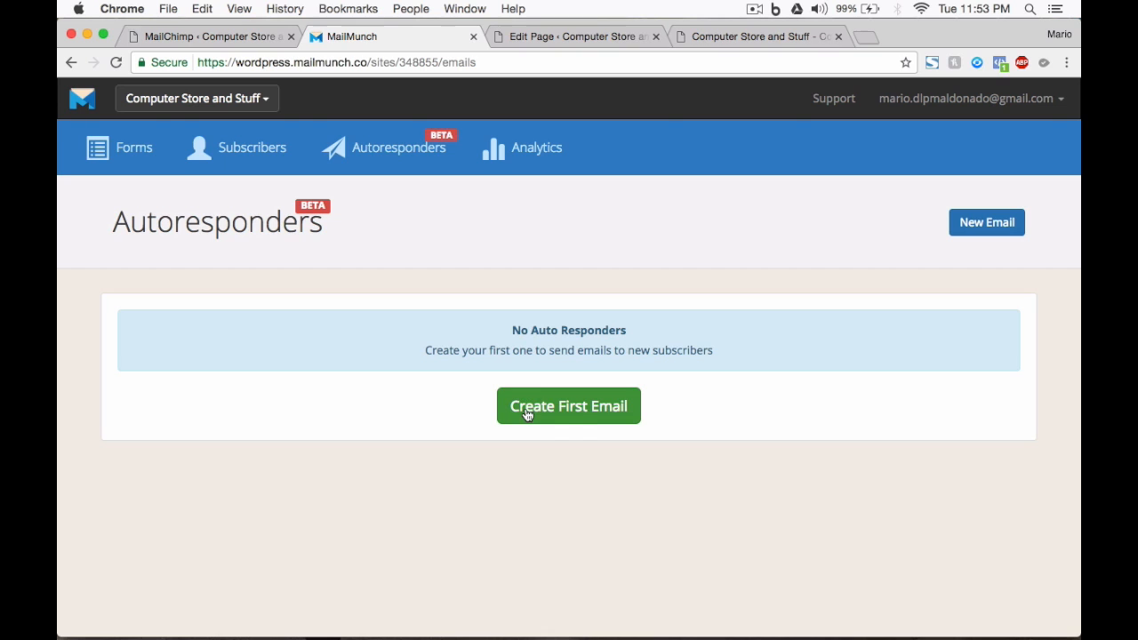
Step: Start the first autoresponder email with subject 'Your discount is here, {{first_name}}'
{"action": "left_click", "coordinate": [578, 423]}
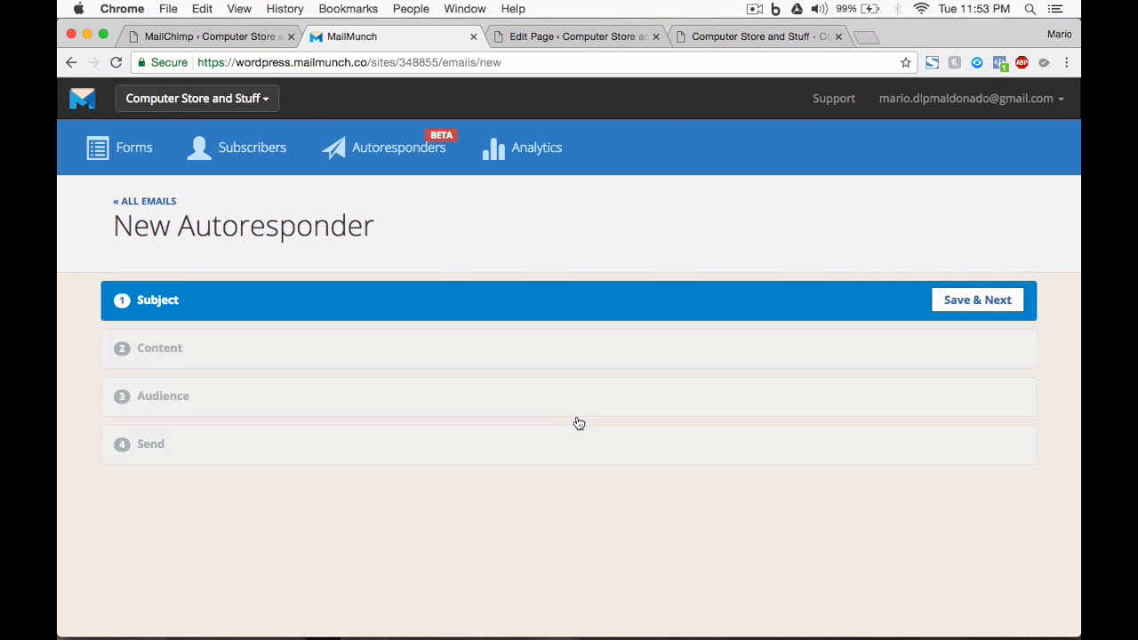
{"action": "scroll", "coordinate": [267, 373], "scroll_direction": "down", "scroll_amount": 2}
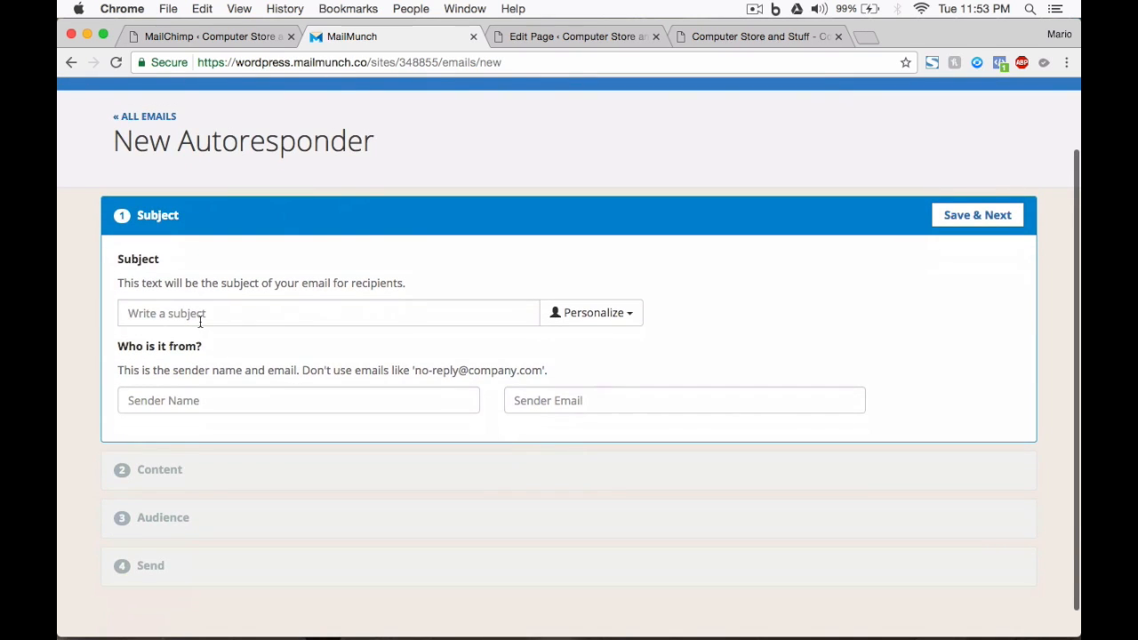
{"action": "left_click", "coordinate": [200, 322]}
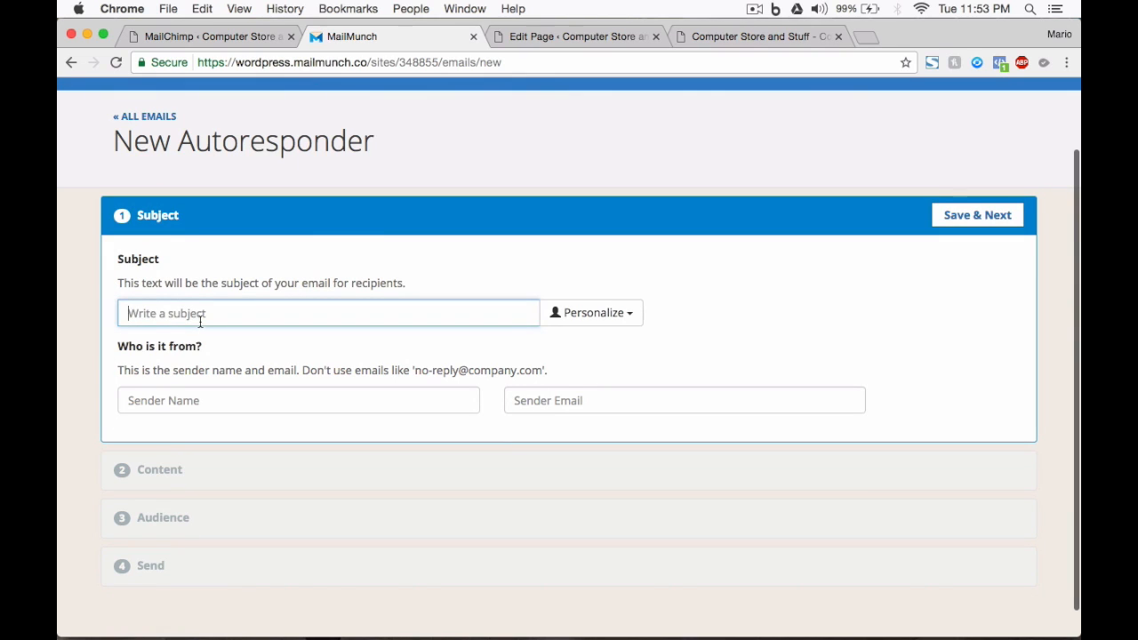
{"action": "type", "text": "Your discount is here."}
{"action": "left_click", "coordinate": [573, 318]}
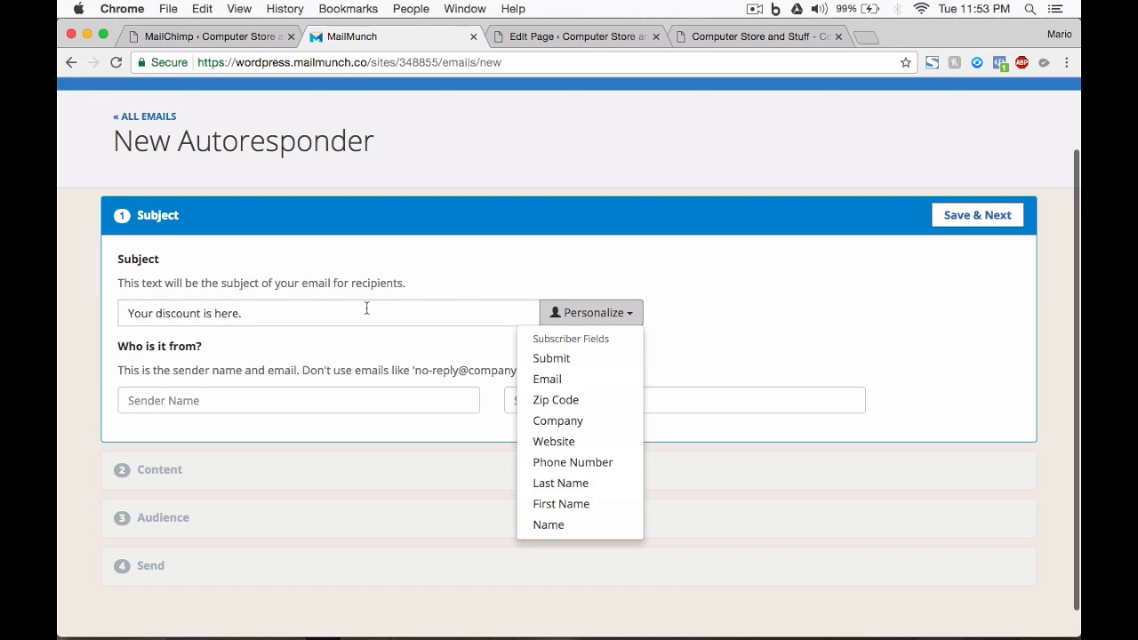
{"action": "left_click", "coordinate": [564, 504]}
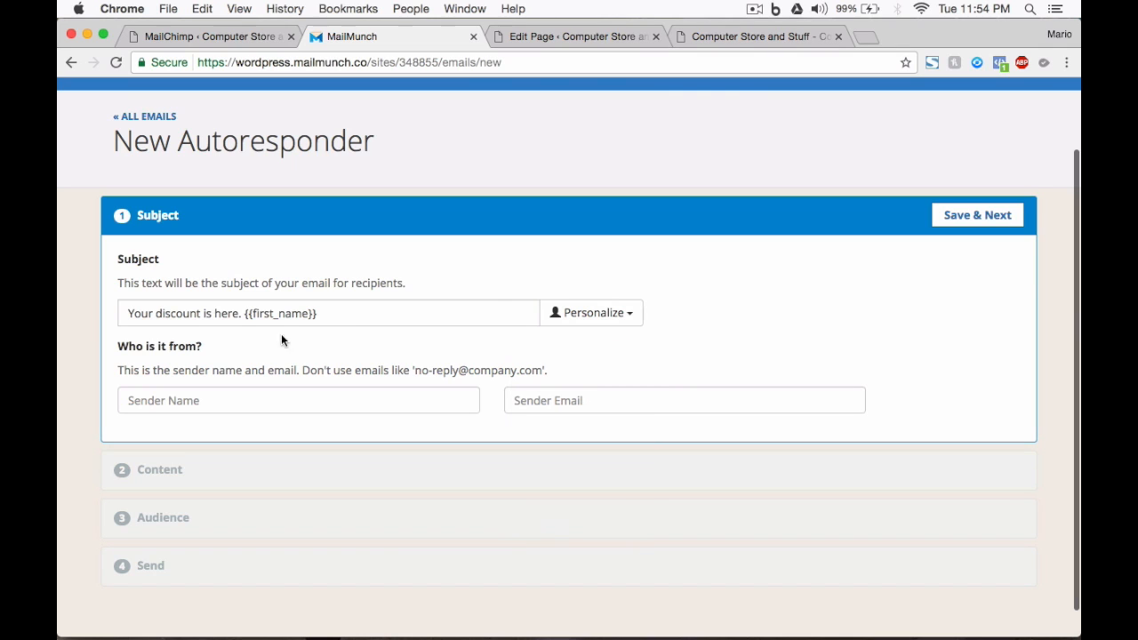
{"action": "left_click", "coordinate": [246, 319]}
{"action": "key", "text": "BackSpace"}
{"action": "key", "text": "BackSpace"}
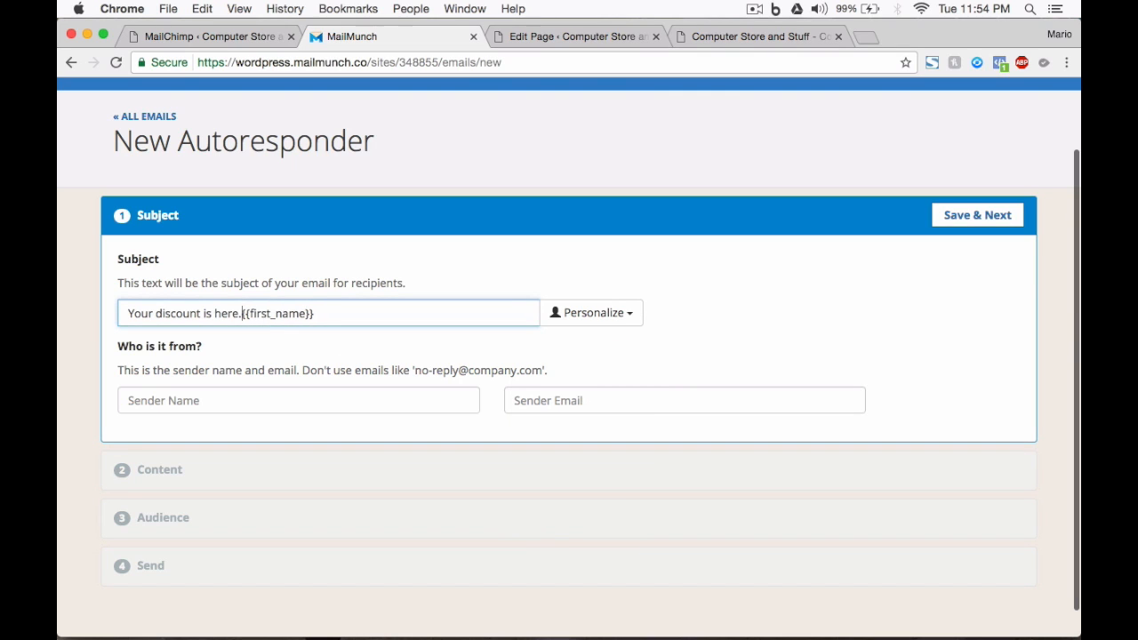
{"action": "type", "text": ","}
Step: Enter the sender's name and e-mail address, then save and continue to Content
{"action": "left_click", "coordinate": [251, 402]}
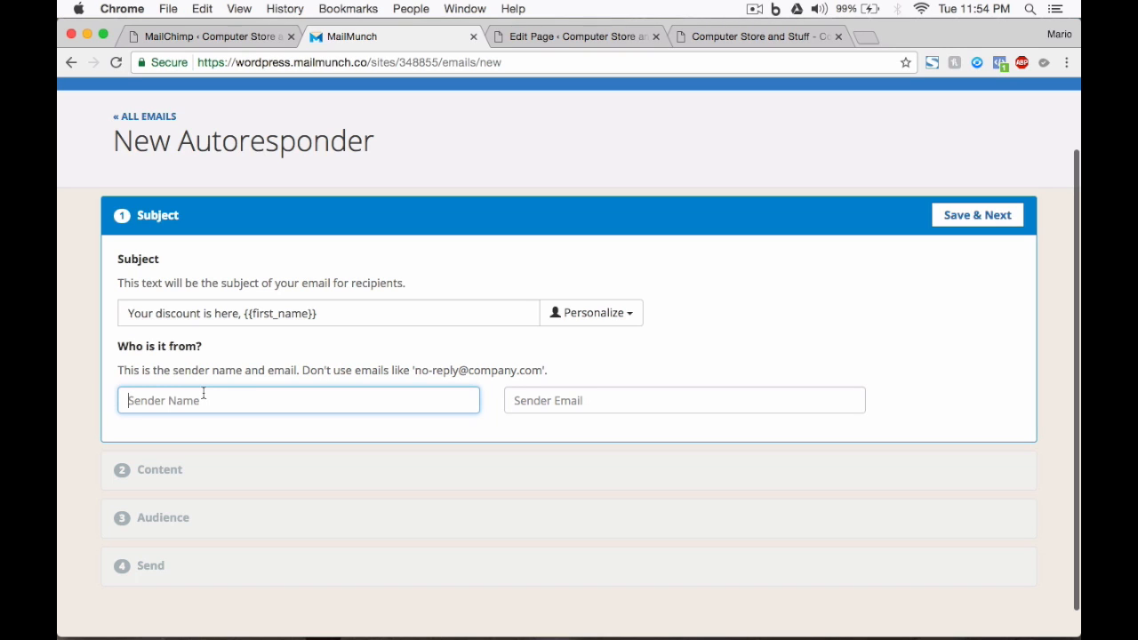
{"action": "type", "text": "Mario"}
{"action": "key", "text": "Tab"}
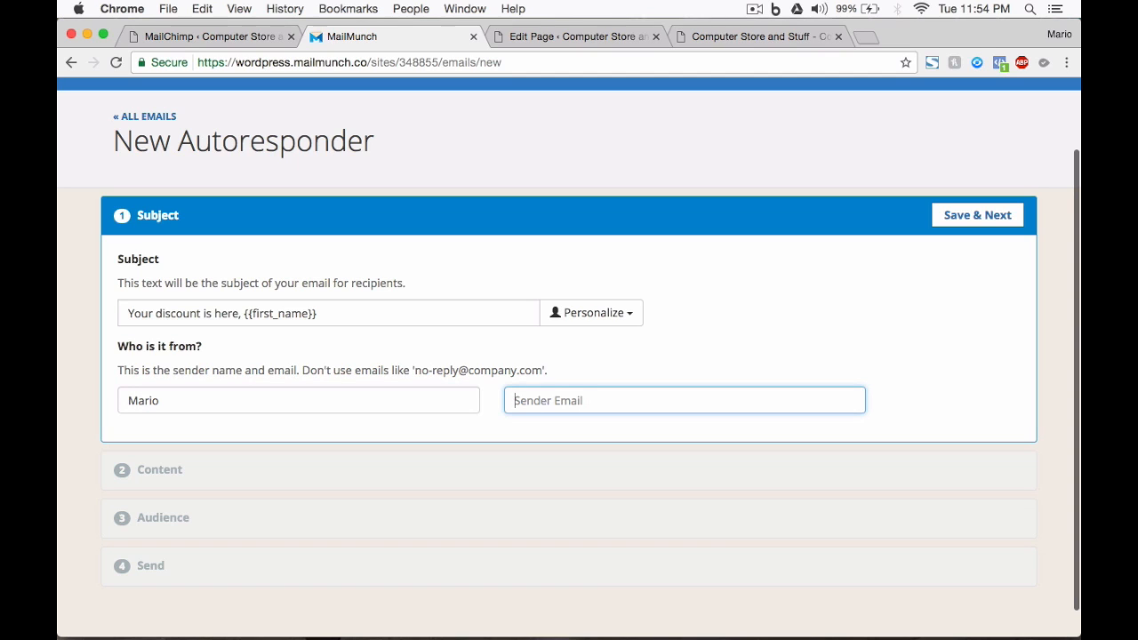
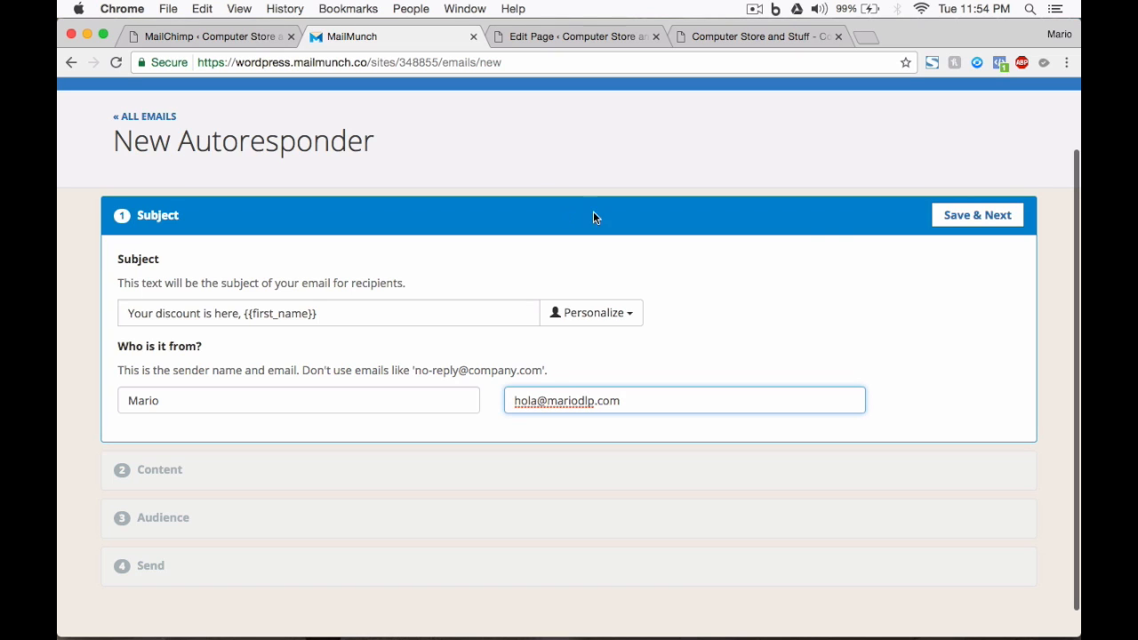
{"action": "left_click", "coordinate": [975, 219]}
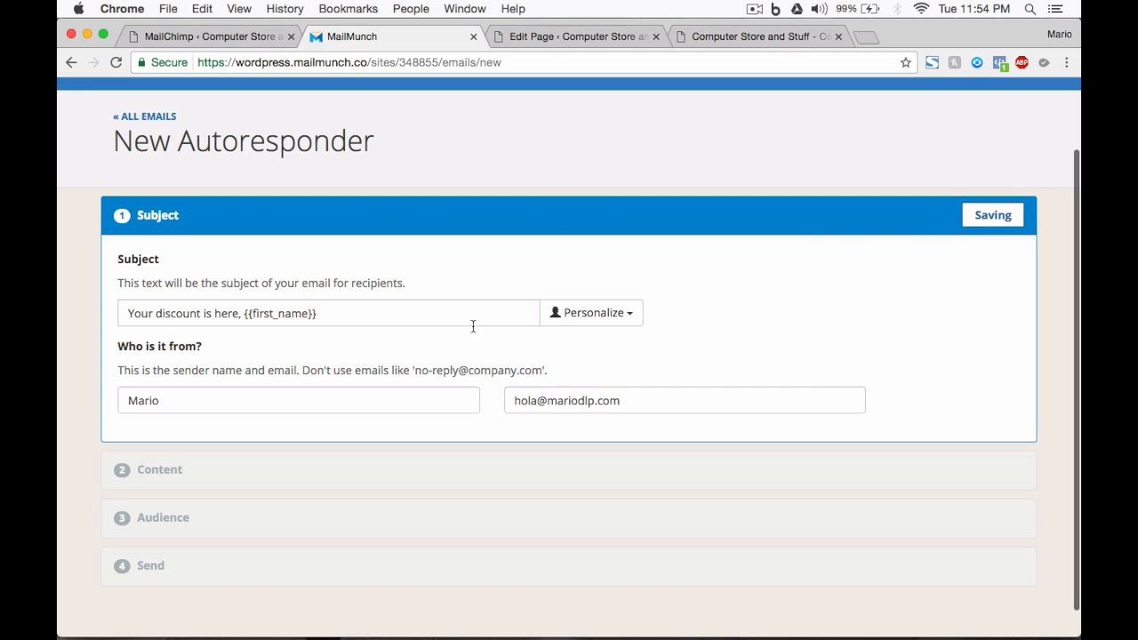
{"action": "scroll", "coordinate": [239, 401], "scroll_direction": "down", "scroll_amount": 2}
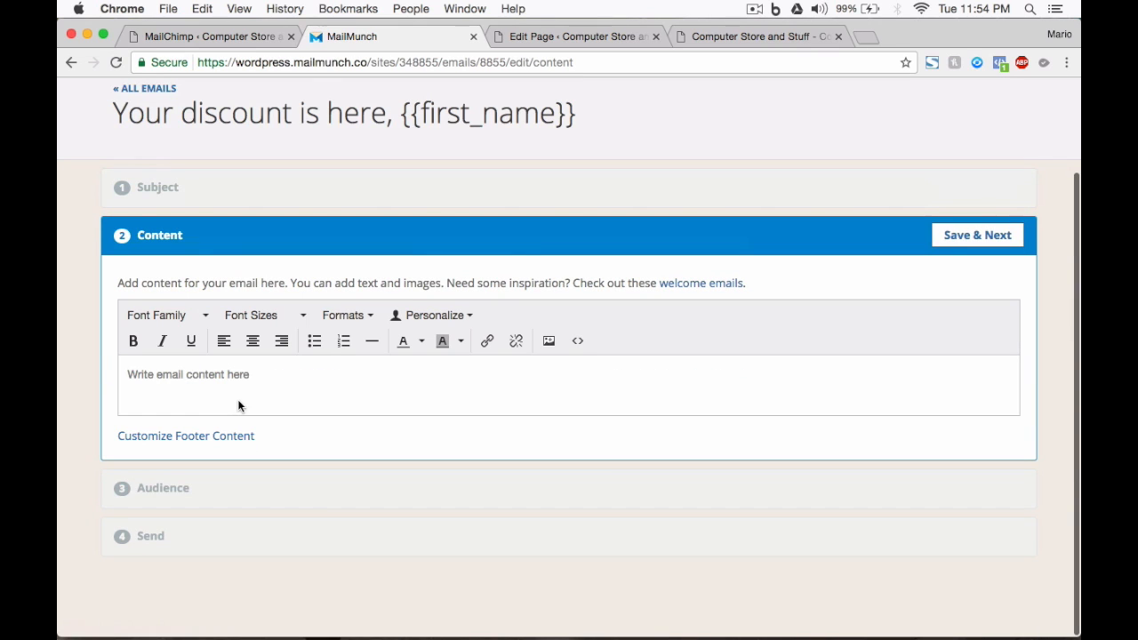
Step: Begin the email body with 'Hello!' and the {{first_name}} field, leaving its fallback blank
{"action": "left_click", "coordinate": [223, 382]}
{"action": "type", "text": "Hello!"}
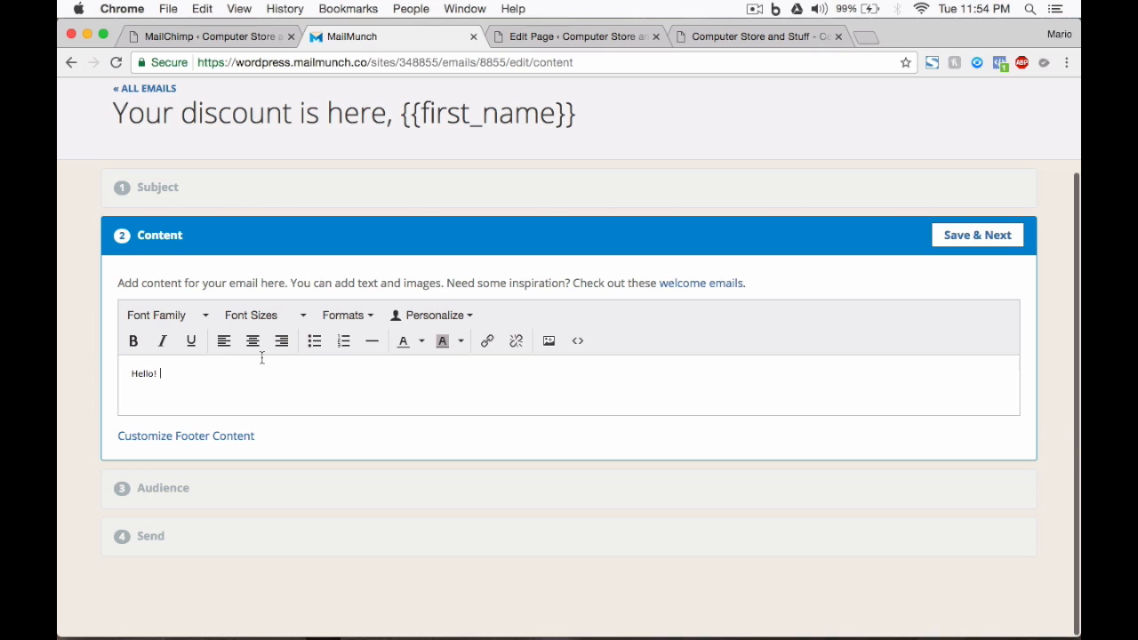
{"action": "left_click", "coordinate": [435, 316]}
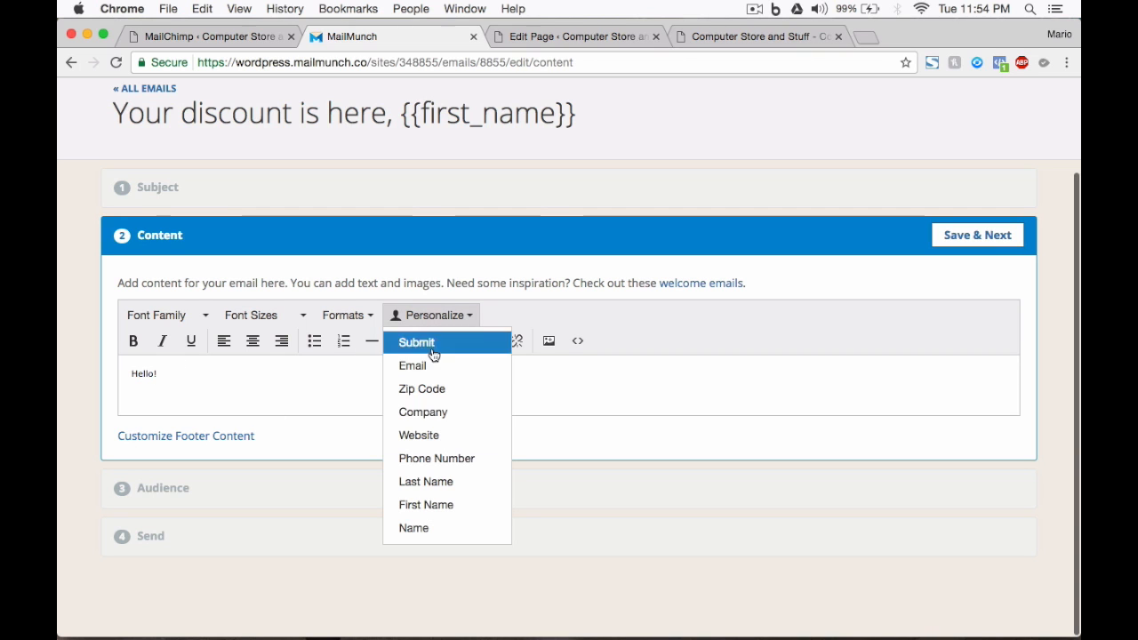
{"action": "left_click", "coordinate": [427, 504]}
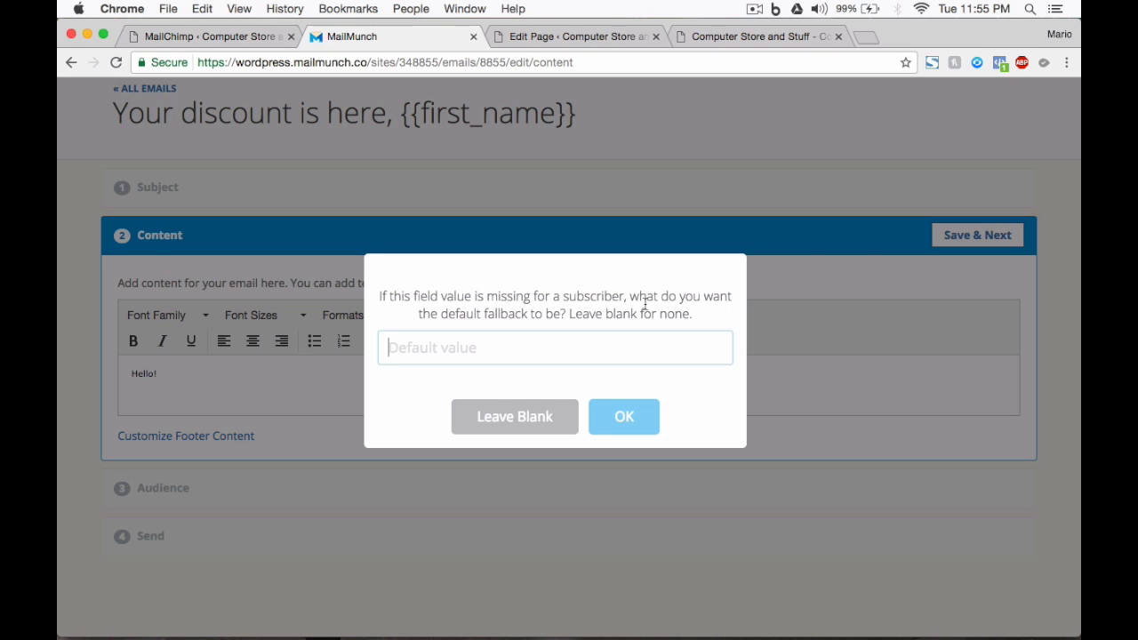
{"action": "left_click", "coordinate": [478, 419]}
Step: Add lines 'This is your discount!', 'Code: 291291ndnw32' and 'Whatever', then save the content
{"action": "key", "text": "Return"}
{"action": "key", "text": "Return"}
{"action": "type", "text": "This is your discount!"}
{"action": "key", "text": "Return"}
{"action": "type", "text": "Code: 291291ndnw32"}
{"action": "key", "text": "Return"}
{"action": "key", "text": "Return"}
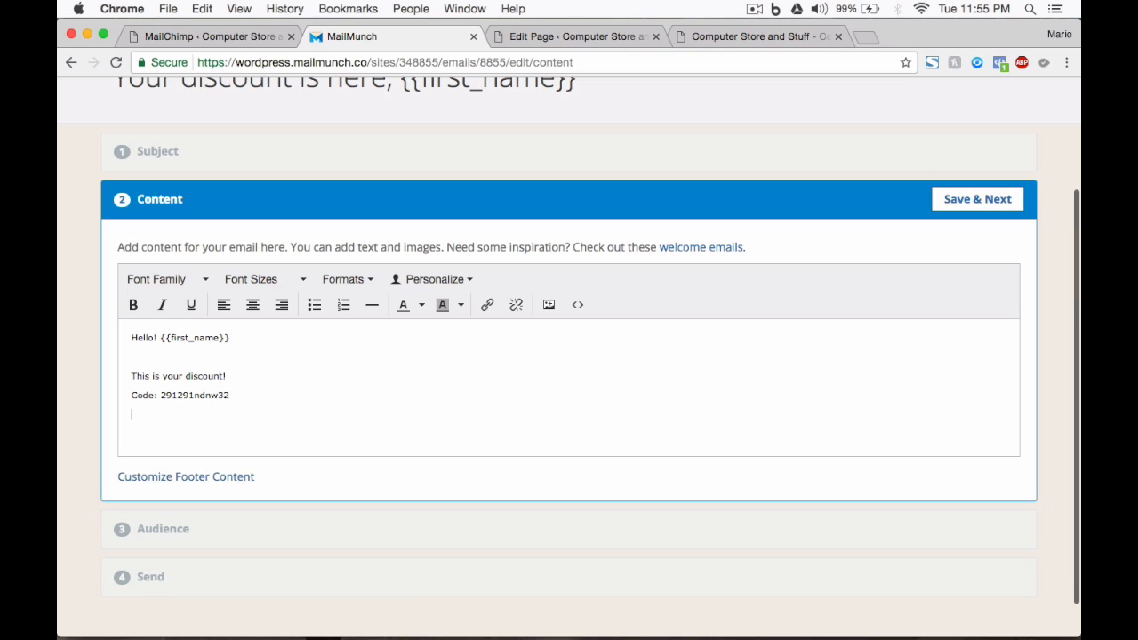
{"action": "type", "text": "Whatever"}
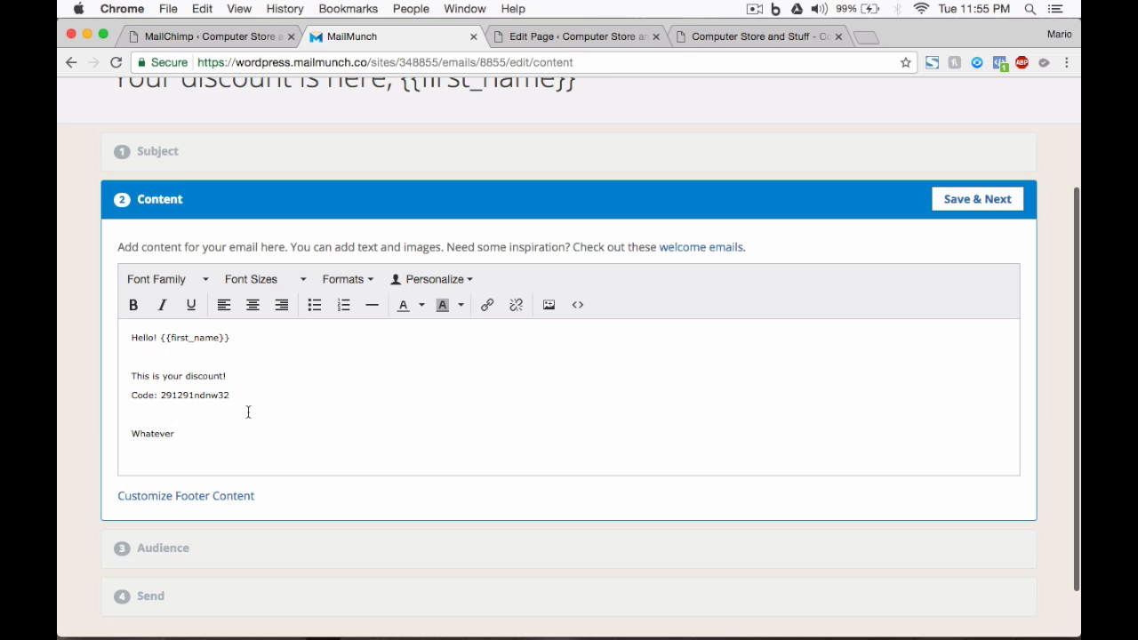
{"action": "scroll", "coordinate": [250, 411], "scroll_direction": "down", "scroll_amount": 1}
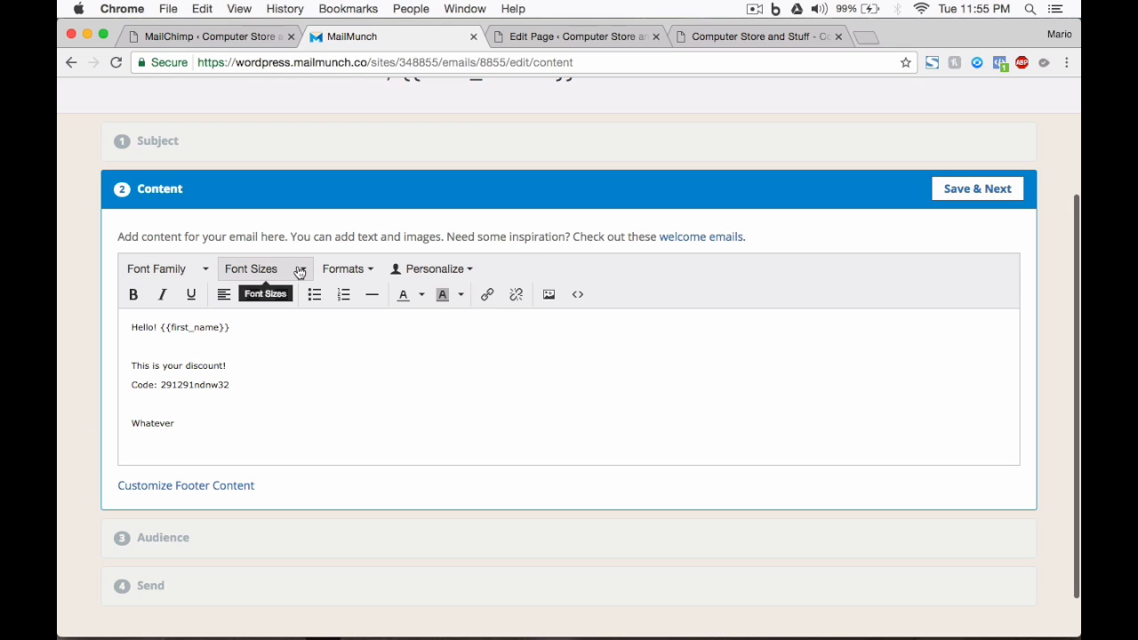
{"action": "left_click", "coordinate": [974, 197]}
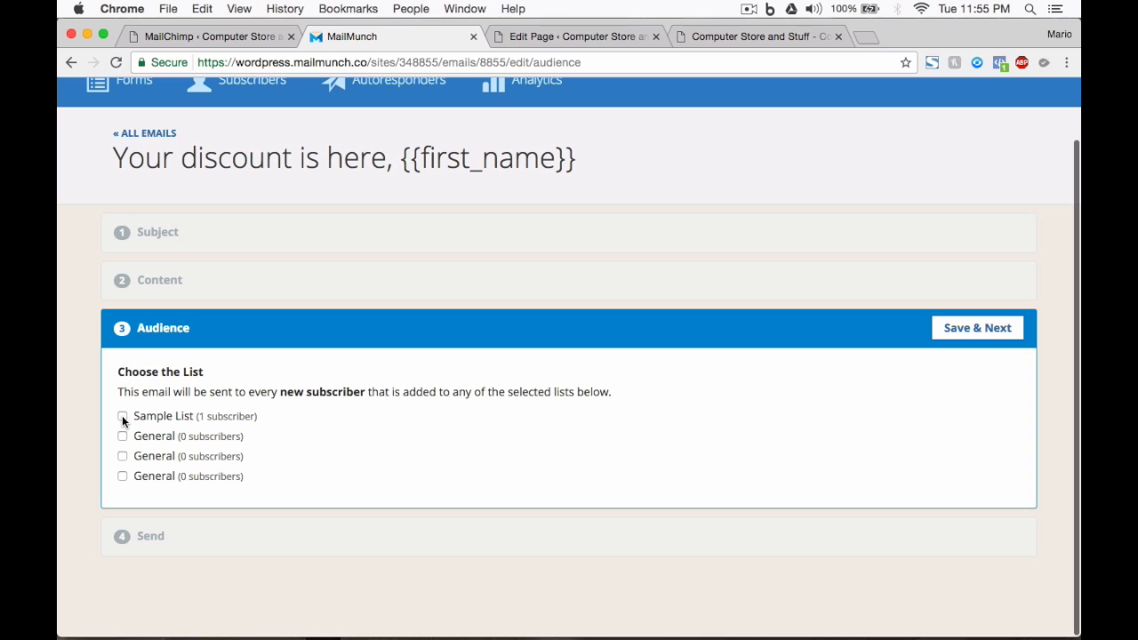
Step: Send the email to new Sample List subscribers and save the audience
{"action": "left_click", "coordinate": [123, 417]}
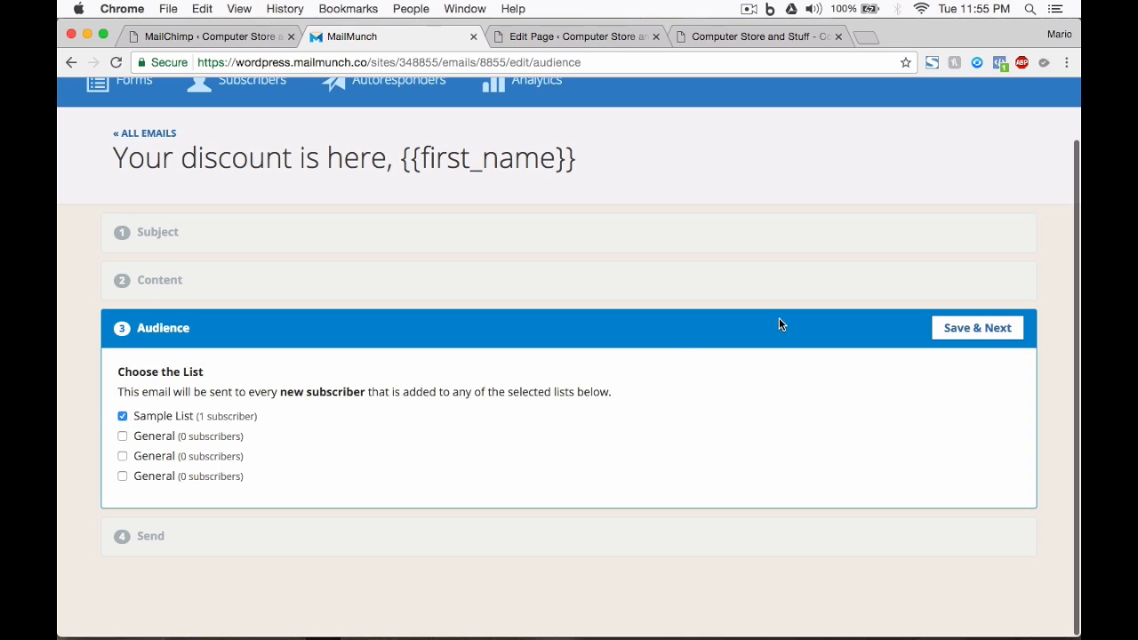
{"action": "left_click", "coordinate": [995, 337]}
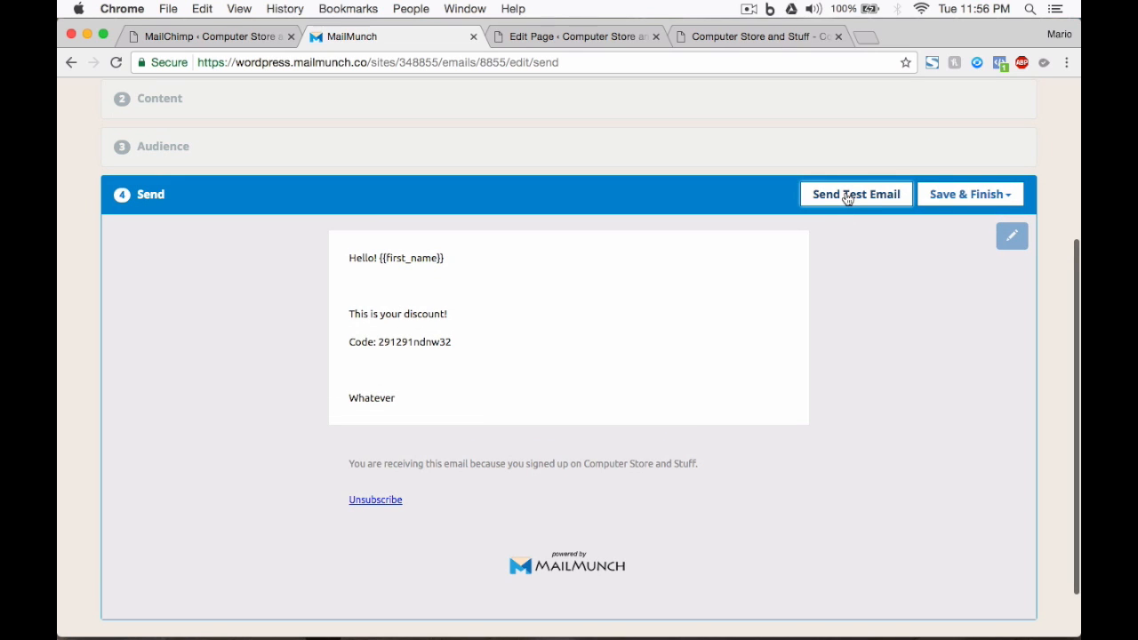
Step: Start the autoresponder via Save & Finish and point out its 0 sent, opened and clicked counts
{"action": "left_click", "coordinate": [960, 205]}
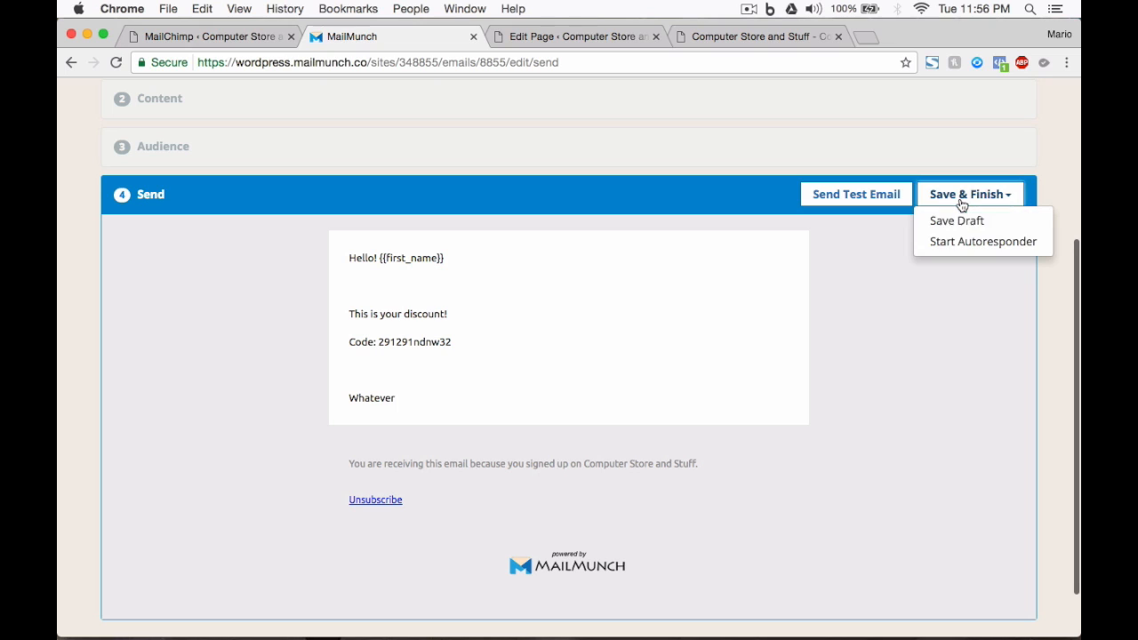
{"action": "left_click", "coordinate": [936, 246]}
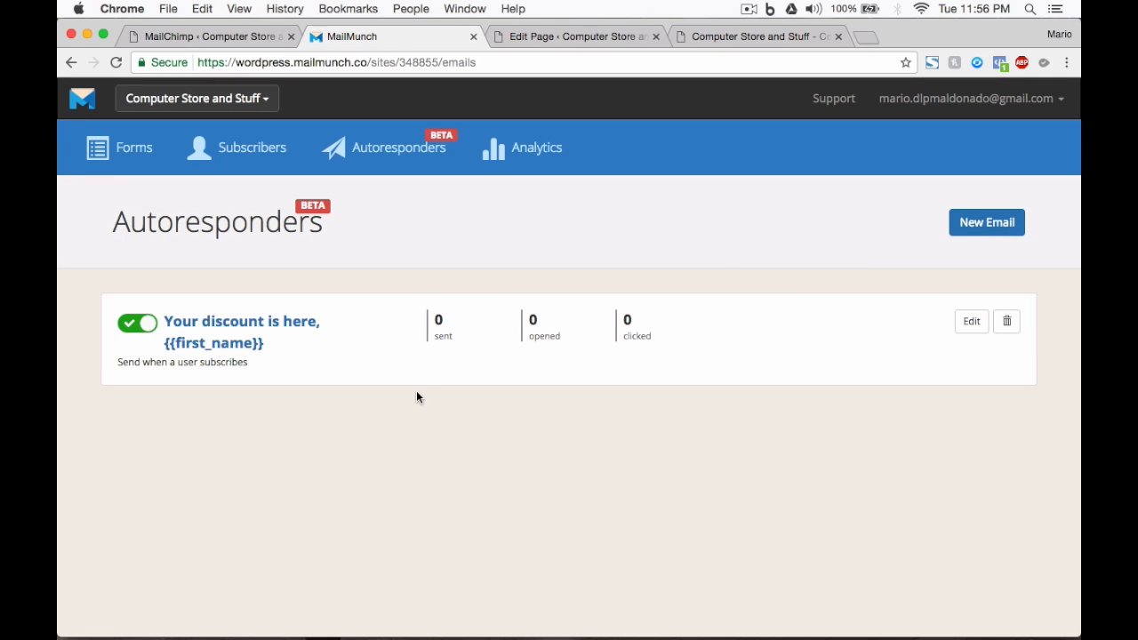
{"action": "left_click_drag", "start_coordinate": [437, 322], "coordinate": [460, 321]}
{"action": "left_click_drag", "start_coordinate": [529, 320], "coordinate": [543, 317]}
{"action": "left_click_drag", "start_coordinate": [624, 320], "coordinate": [634, 320]}
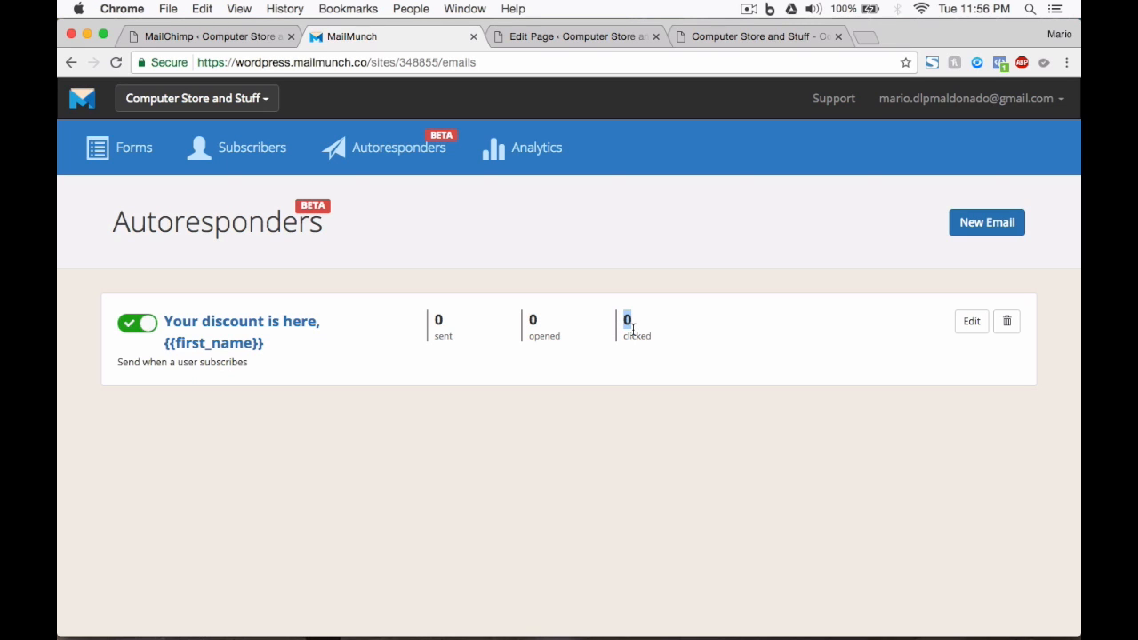